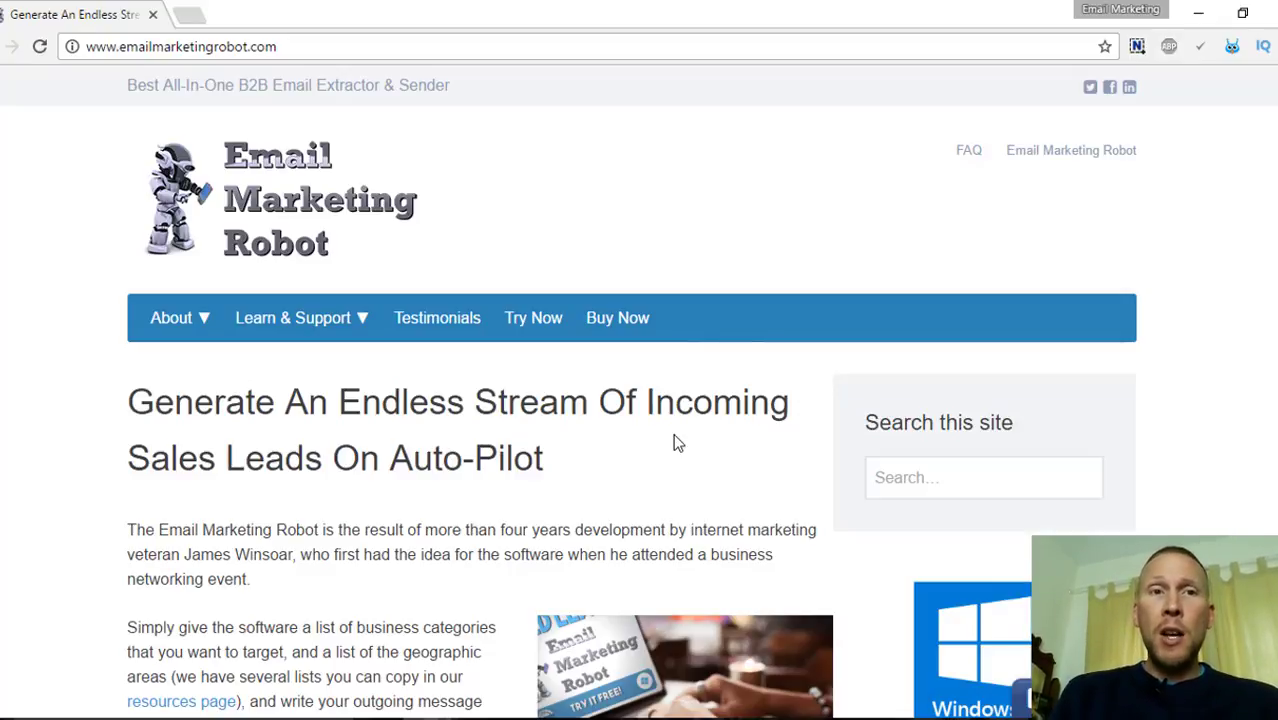
Step: Open the UK Towns and Cities list from the Resource Library
{"action": "scroll", "coordinate": [933, 276], "scroll_direction": "down", "scroll_amount": 1}
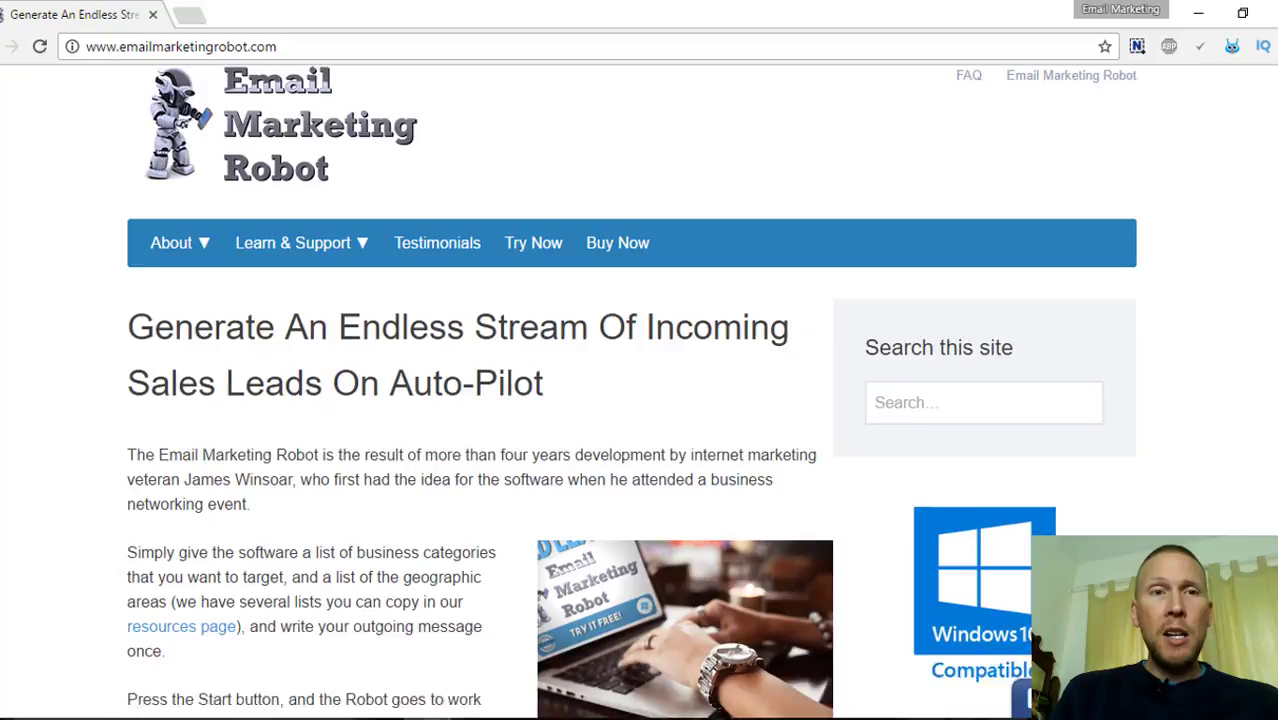
{"action": "scroll", "coordinate": [680, 148], "scroll_direction": "up", "scroll_amount": 1}
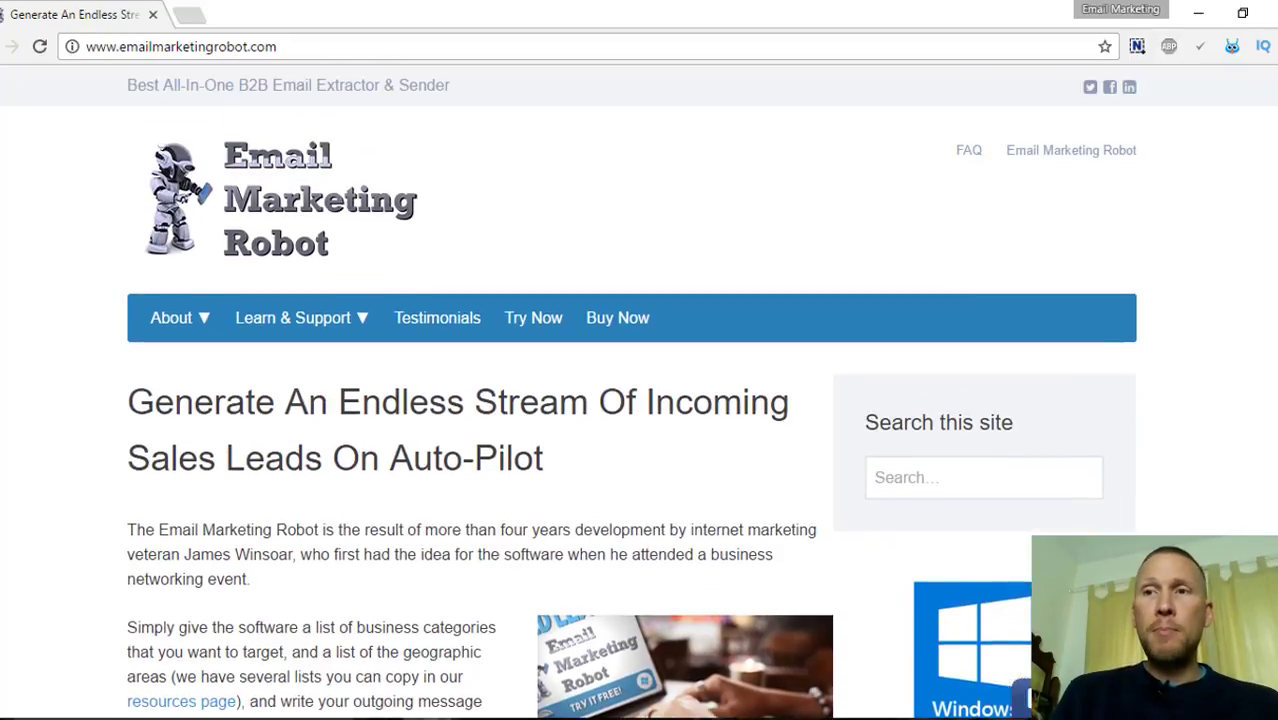
{"action": "mouse_move", "coordinate": [362, 322]}
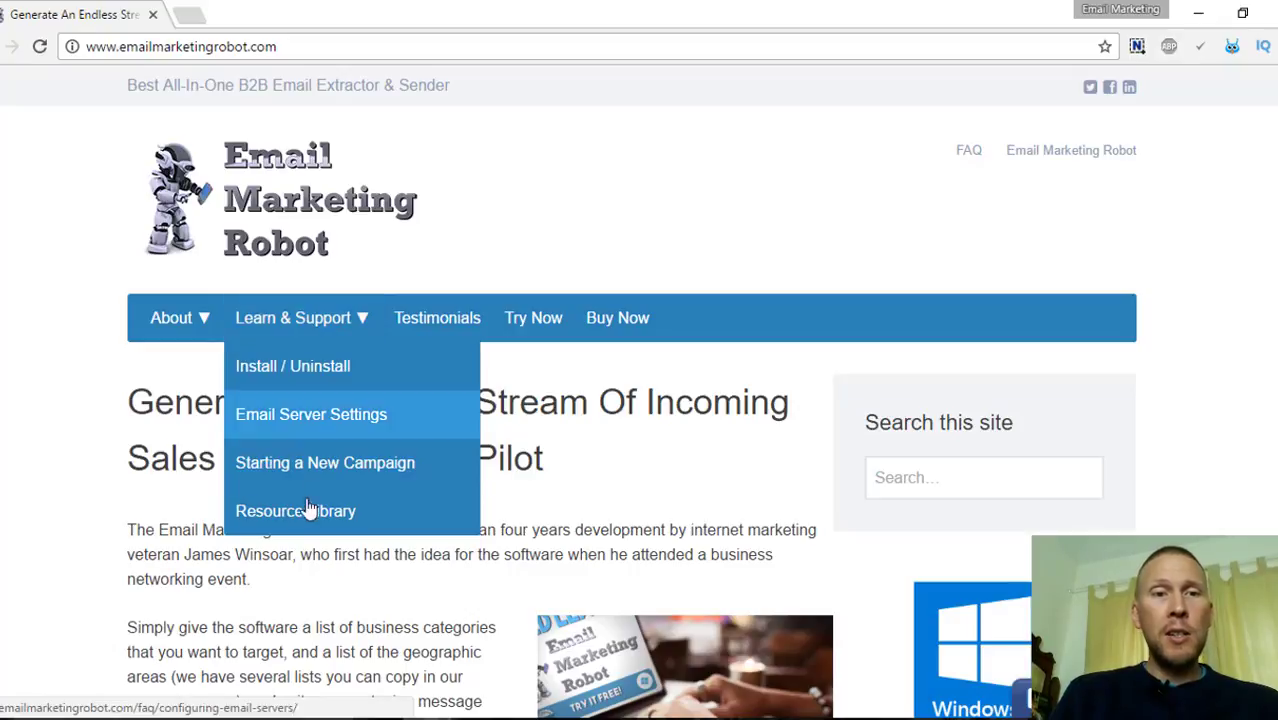
{"action": "left_click", "coordinate": [448, 445]}
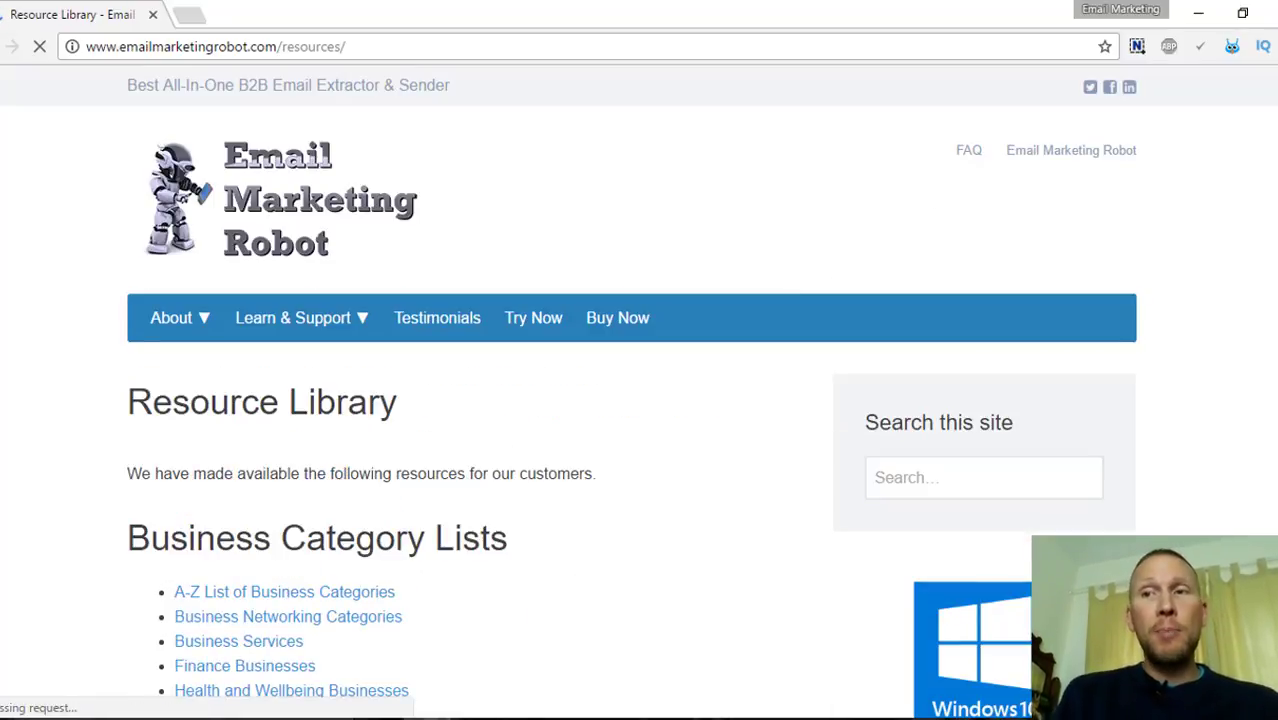
{"action": "scroll", "coordinate": [1025, 298], "scroll_direction": "down", "scroll_amount": 6}
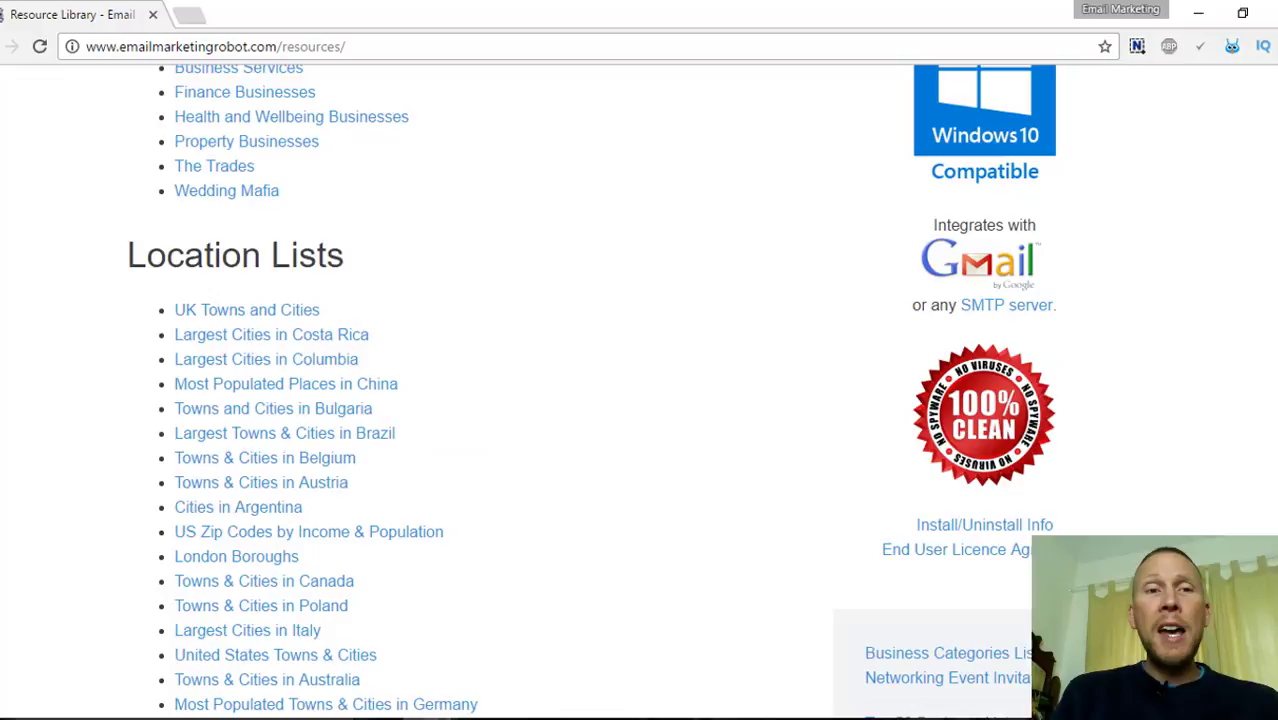
{"action": "left_click", "coordinate": [219, 313]}
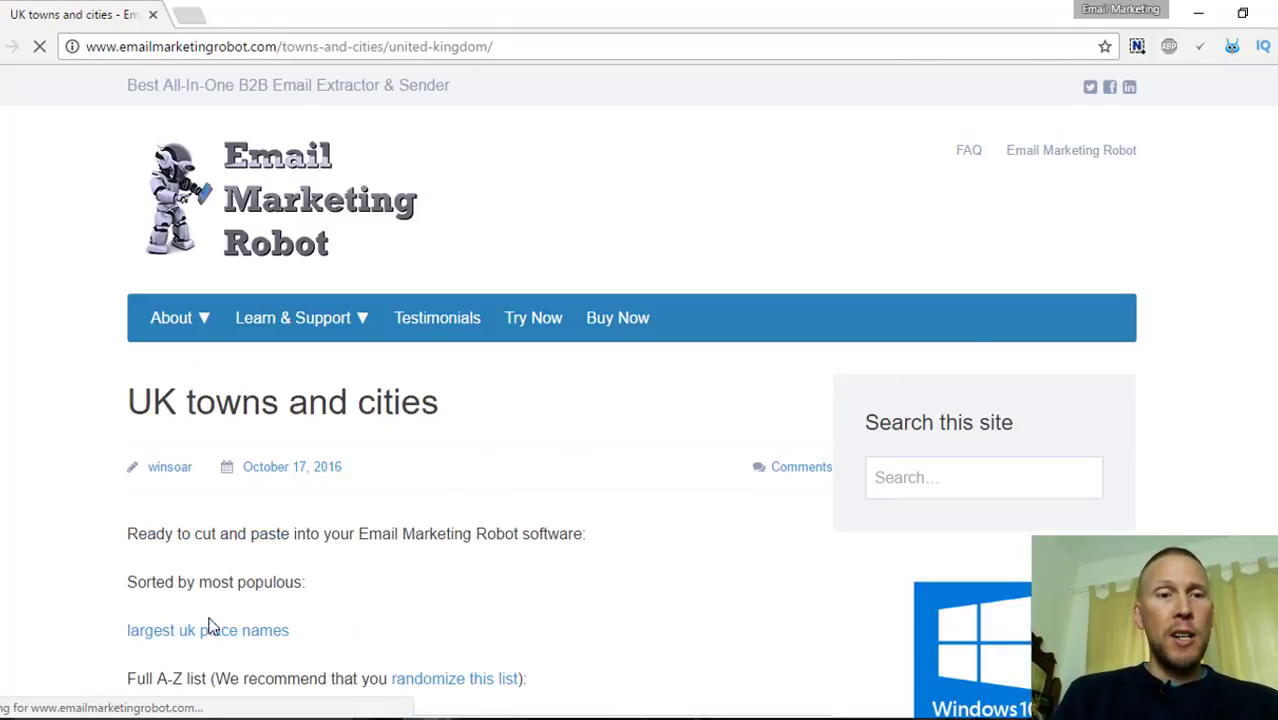
Step: Open the largest UK place names list and copy the names down to Sunderland
{"action": "left_click", "coordinate": [363, 631]}
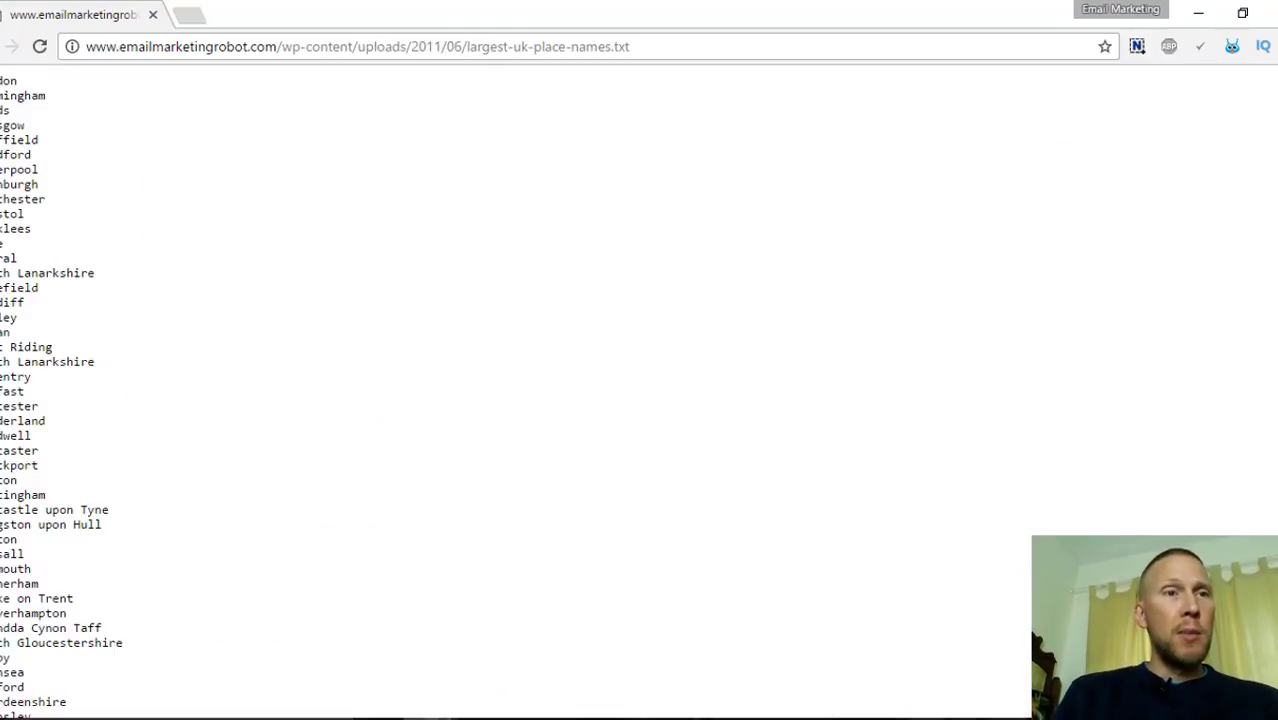
{"action": "left_click_drag", "start_coordinate": [20, 80], "coordinate": [93, 420]}
{"action": "key", "text": "ctrl+c"}
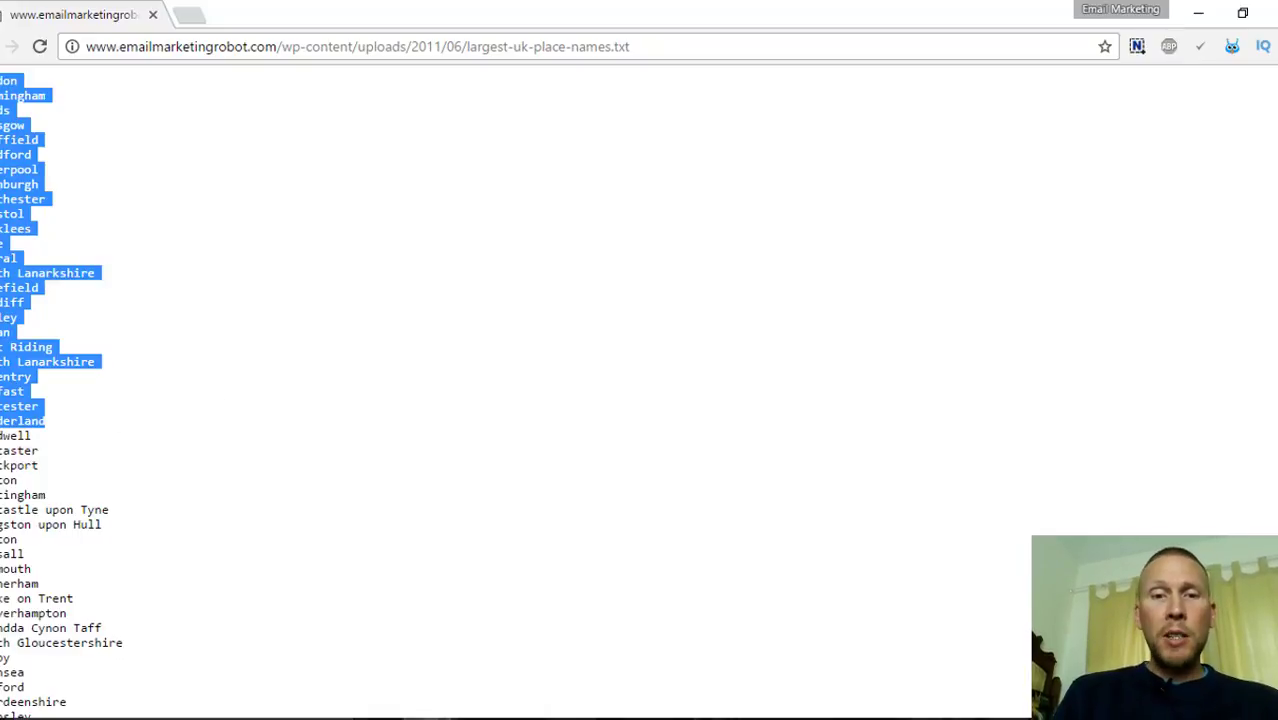
{"action": "key", "text": "alt+Tab"}
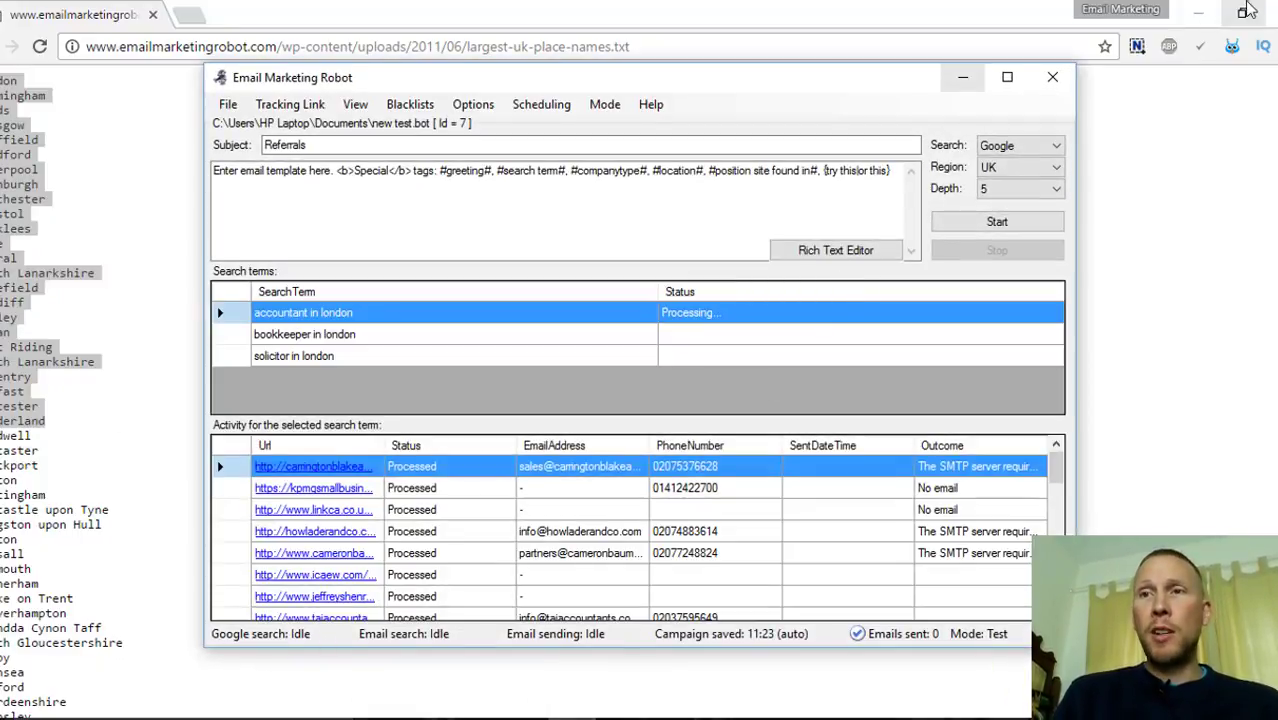
Step: Start a new campaign with business type 'restaurant' and the pasted UK towns
{"action": "left_click", "coordinate": [1198, 13]}
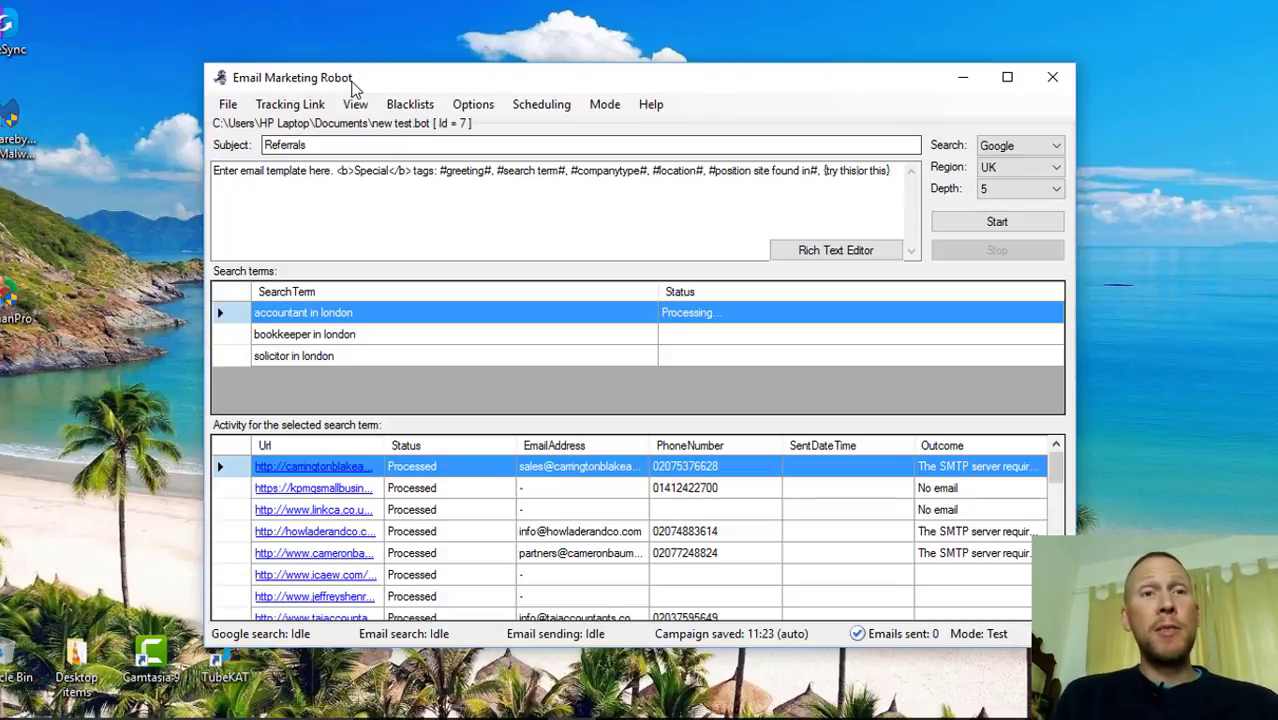
{"action": "left_click", "coordinate": [230, 107]}
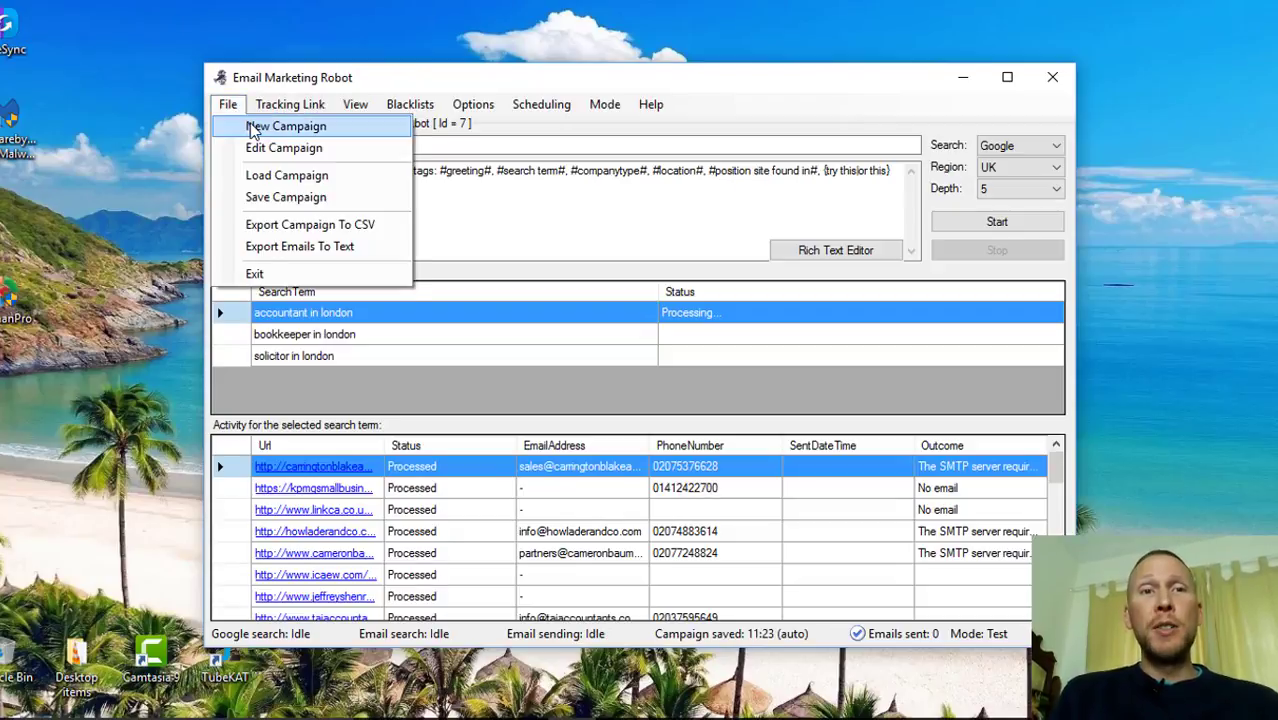
{"action": "left_click", "coordinate": [262, 126]}
{"action": "left_click", "coordinate": [537, 220]}
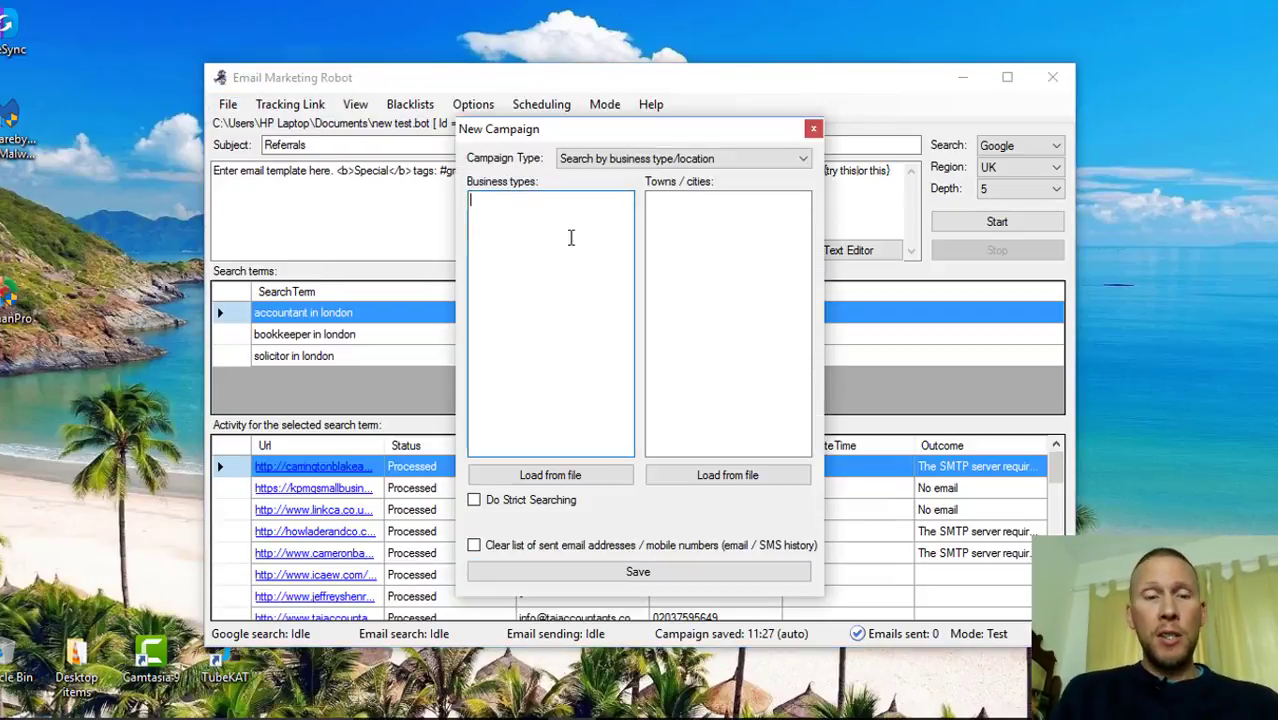
{"action": "type", "text": "rest"}
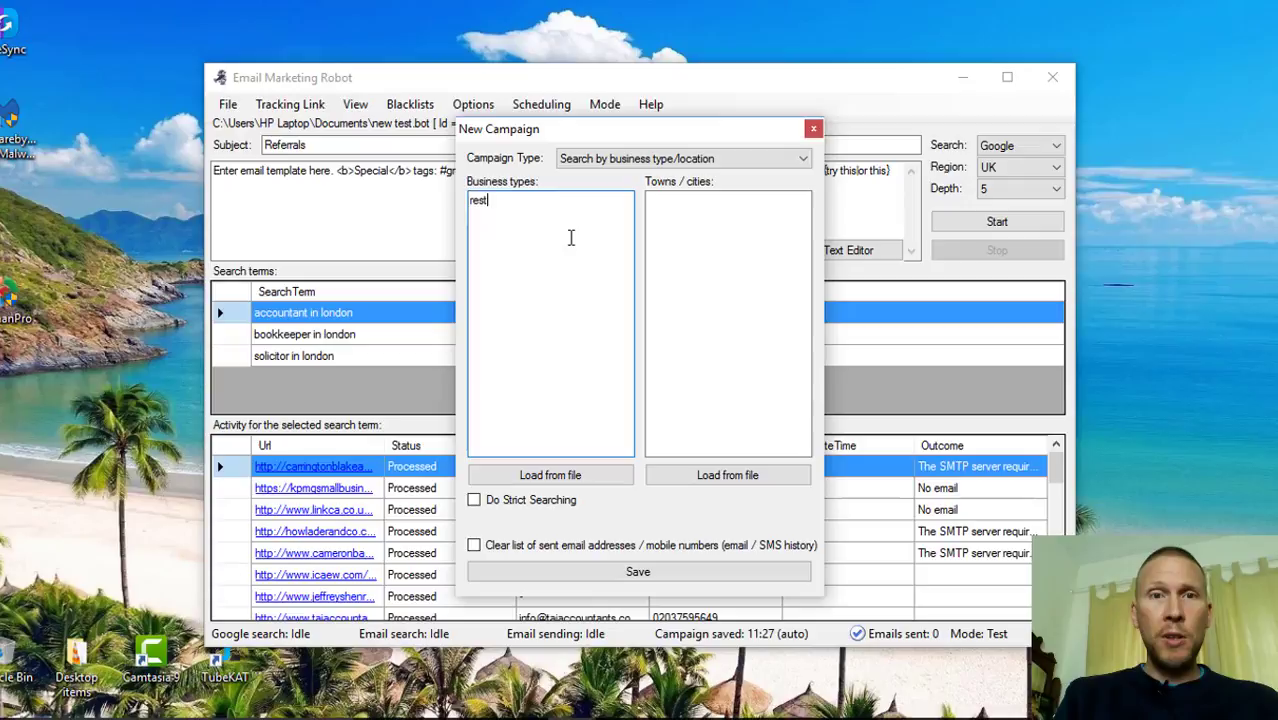
{"action": "type", "text": "aurant"}
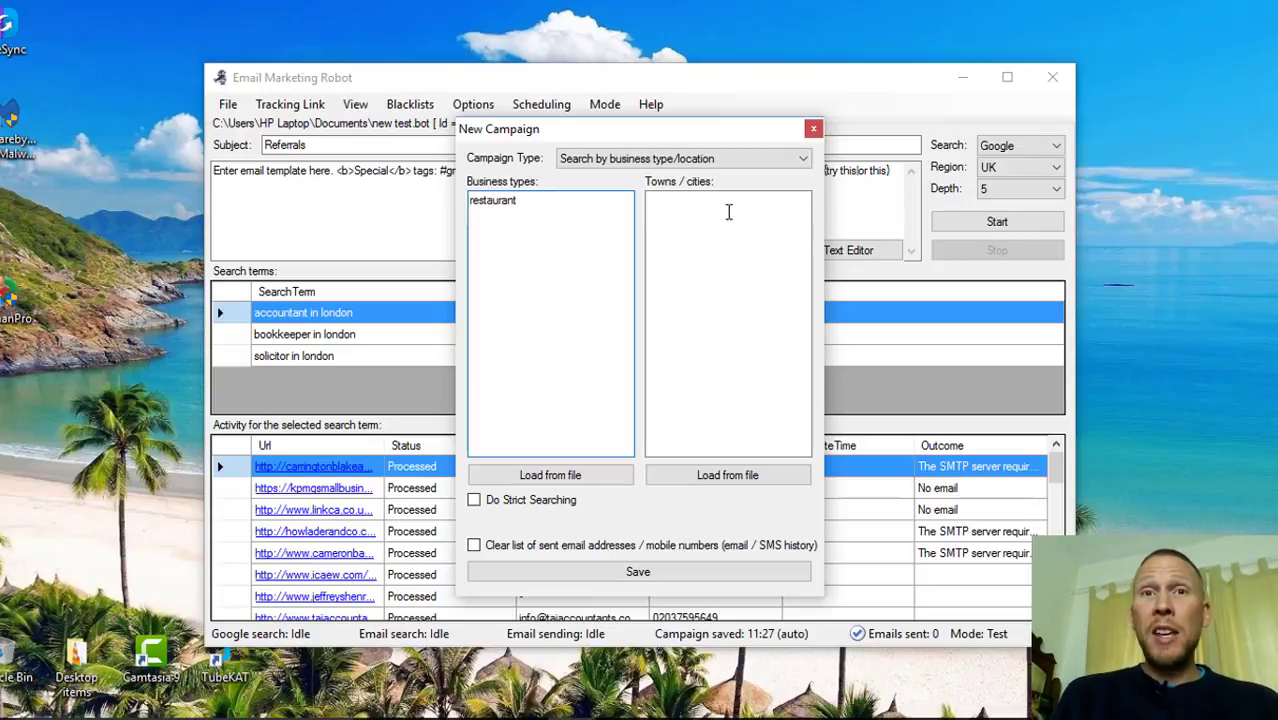
{"action": "left_click", "coordinate": [702, 226]}
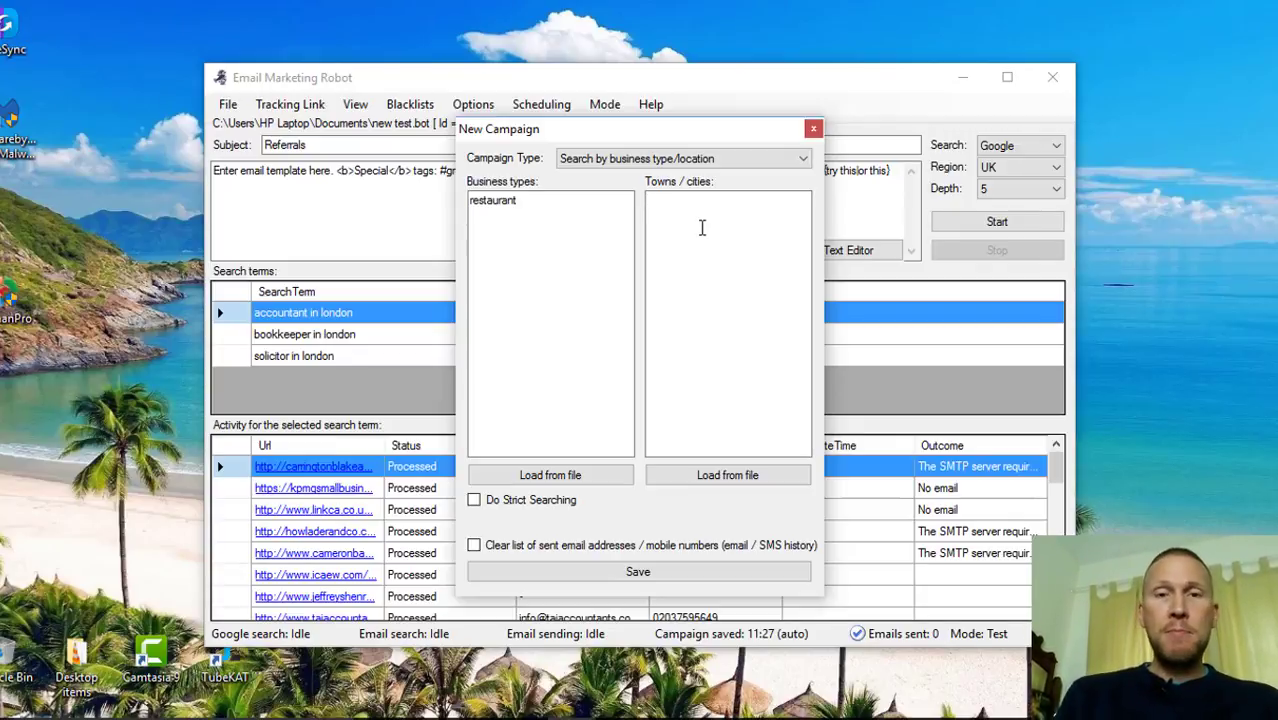
{"action": "left_click", "coordinate": [548, 217]}
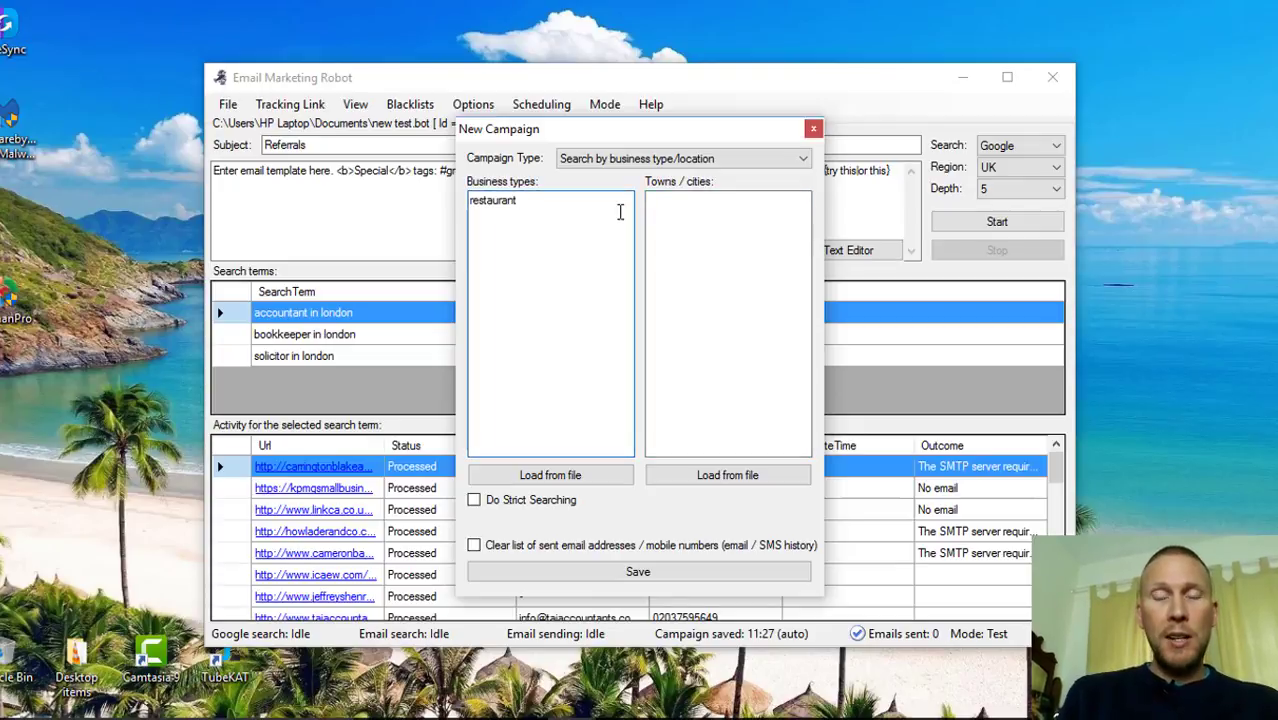
{"action": "left_click", "coordinate": [698, 212]}
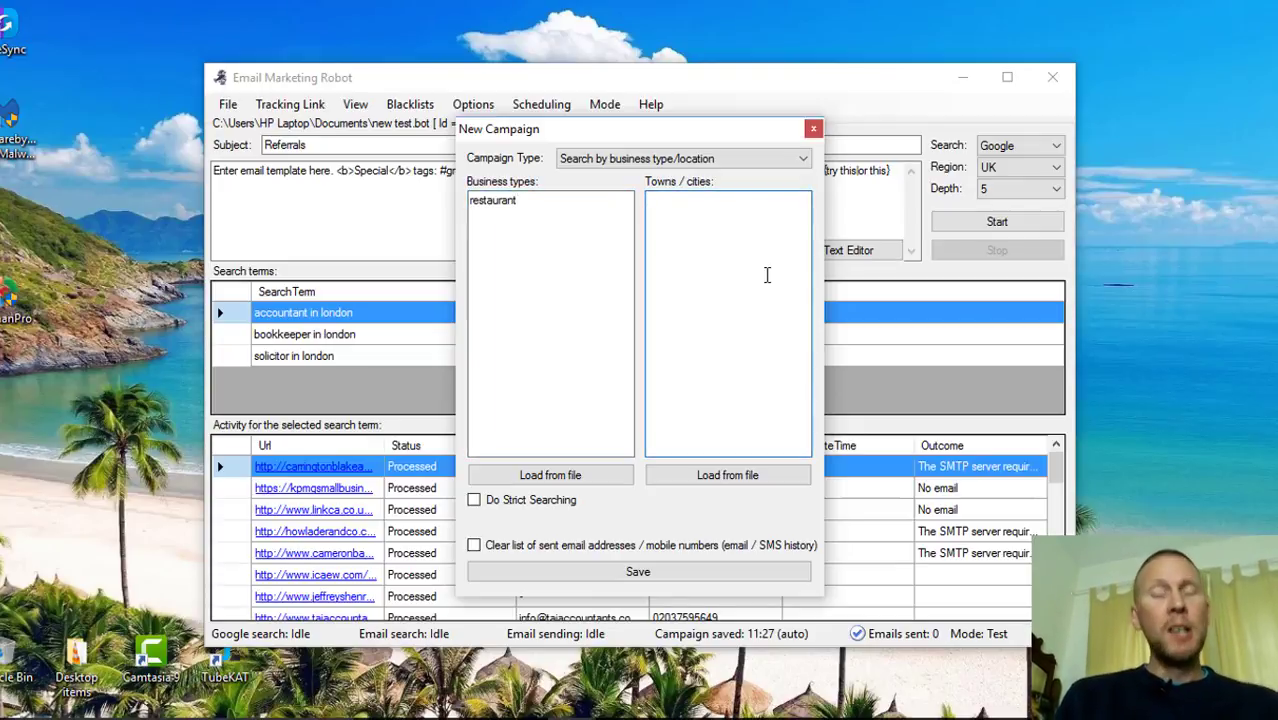
{"action": "key", "text": "ctrl+v"}
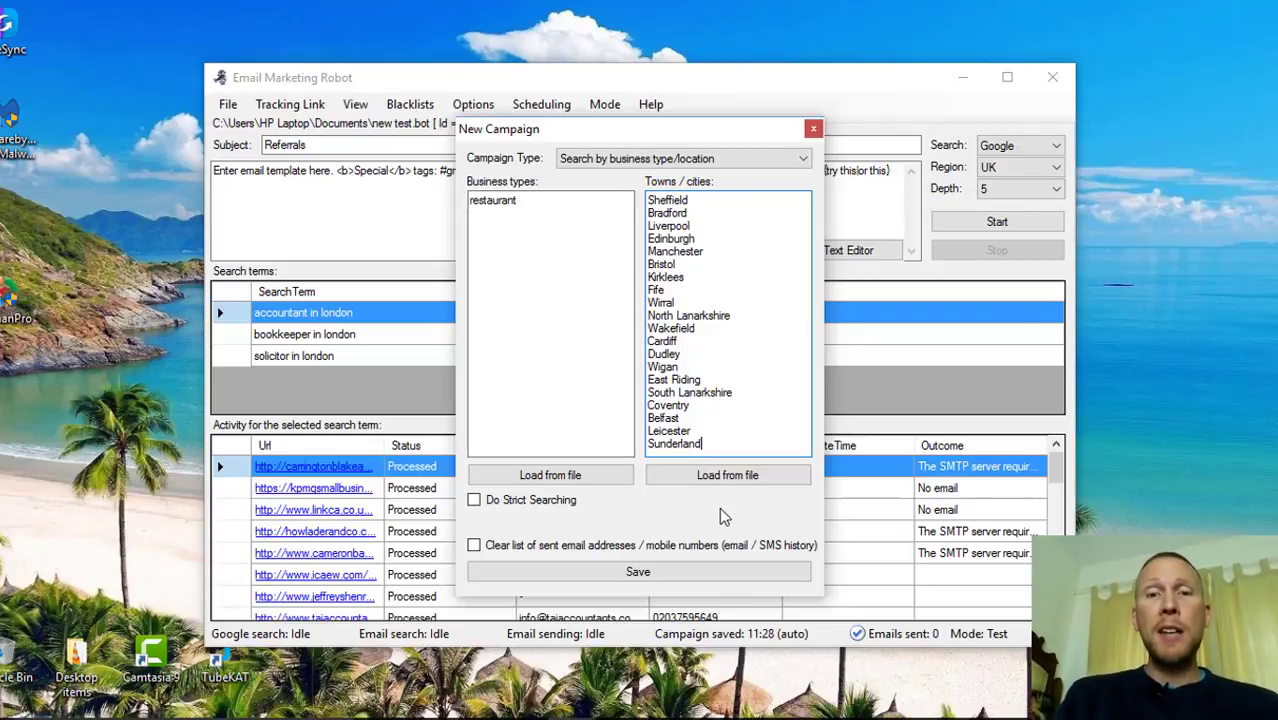
Step: Save the new campaign to a file named 'test'
{"action": "left_click", "coordinate": [640, 576]}
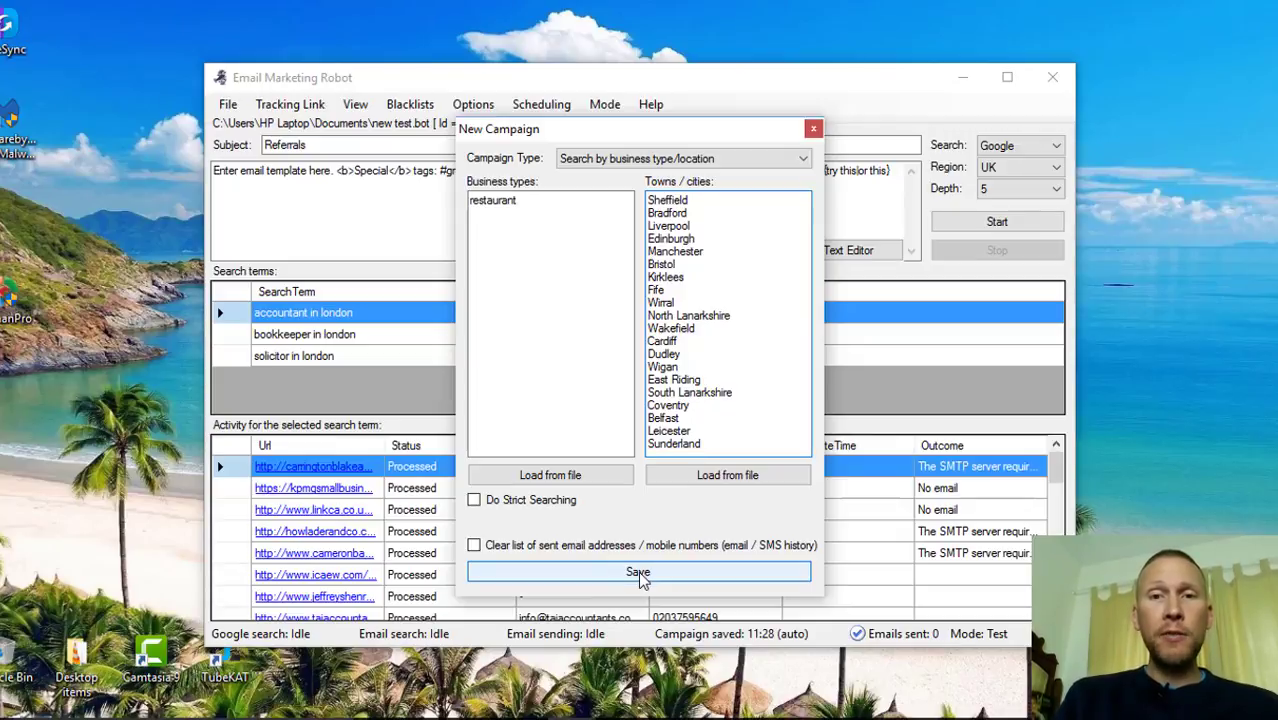
{"action": "left_click", "coordinate": [638, 573]}
{"action": "type", "text": "t"}
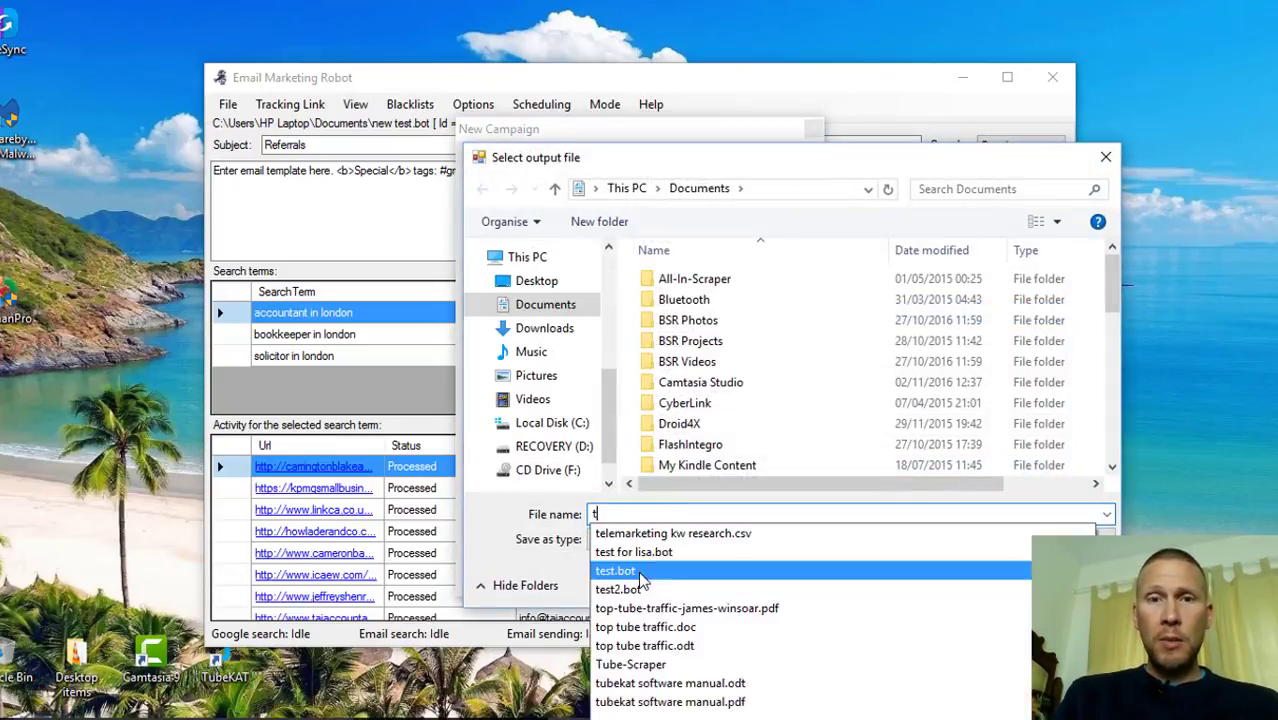
{"action": "type", "text": "est"}
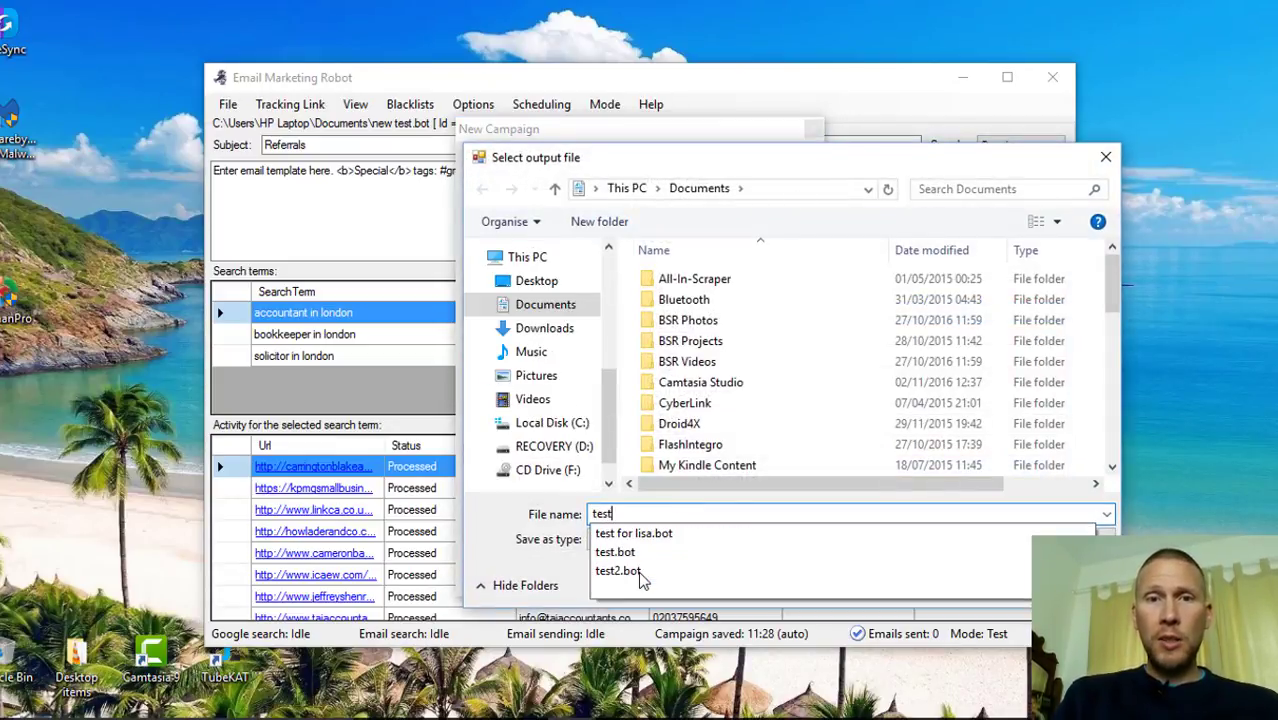
{"action": "left_click", "coordinate": [500, 548]}
{"action": "left_click", "coordinate": [983, 586]}
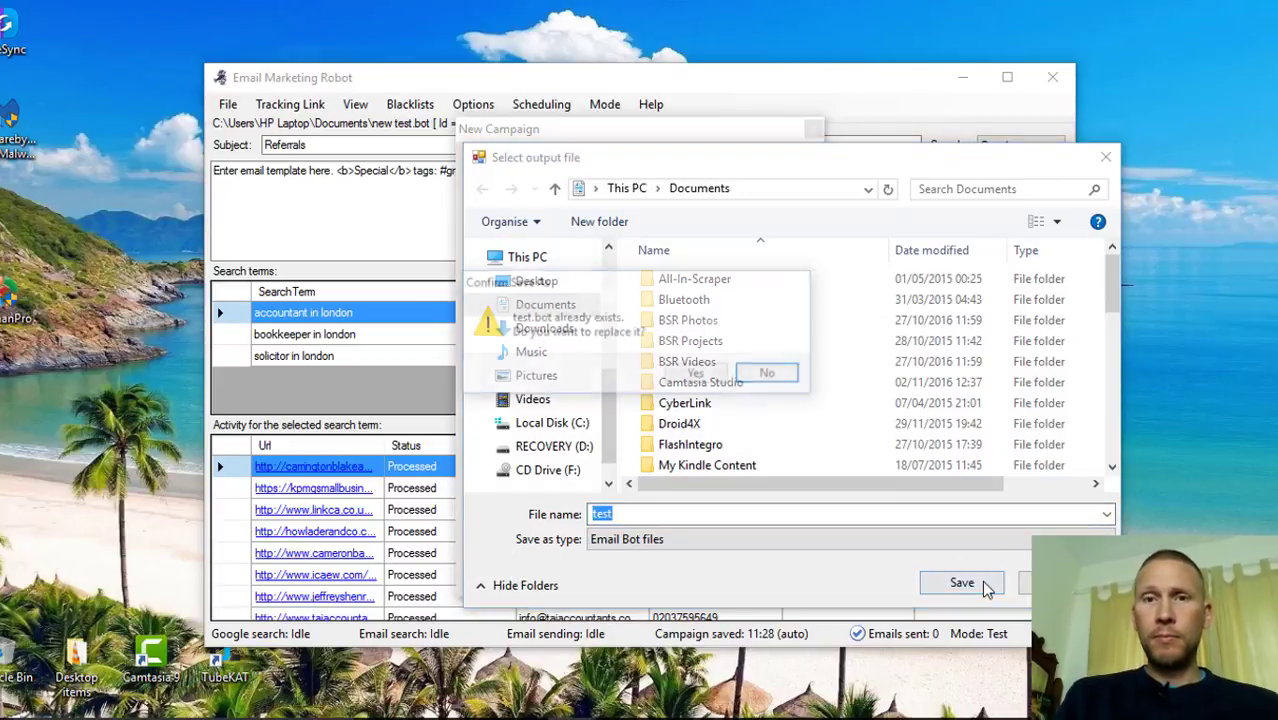
Step: Confirm overwriting test.bot, set the subject to 'Uniforms', and select the template's opening text
{"action": "left_click", "coordinate": [694, 372]}
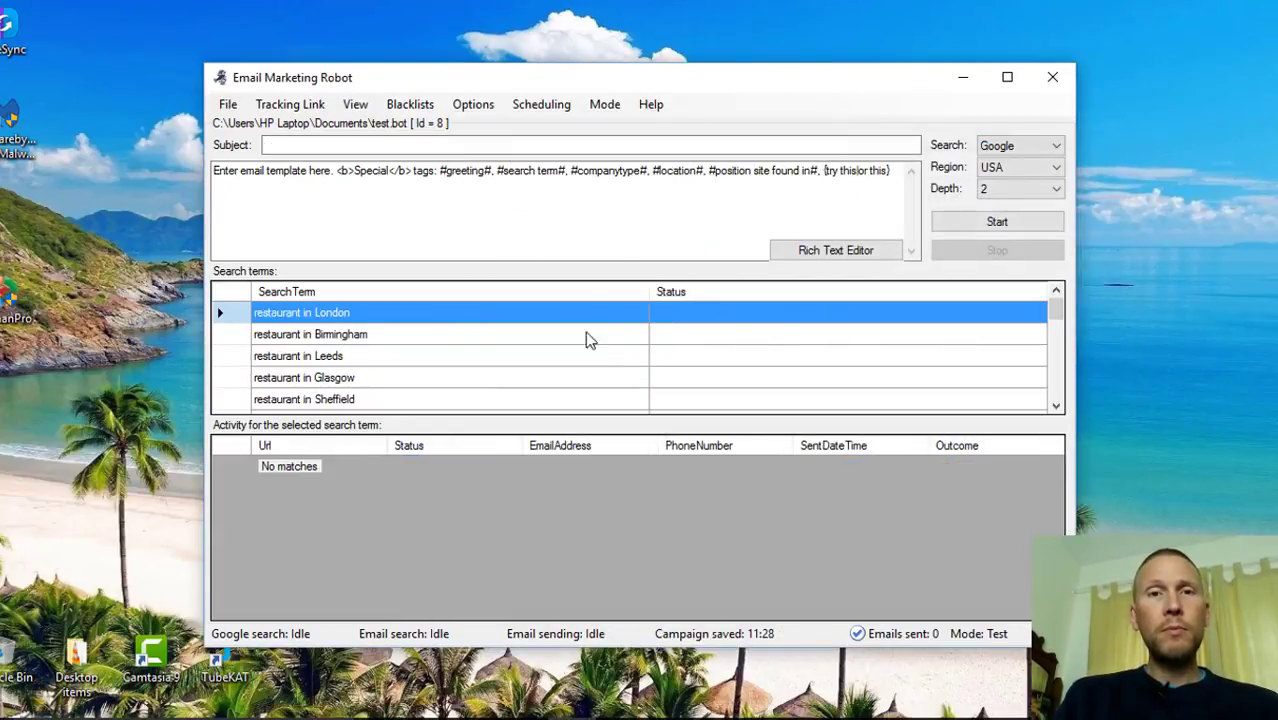
{"action": "left_click", "coordinate": [314, 146]}
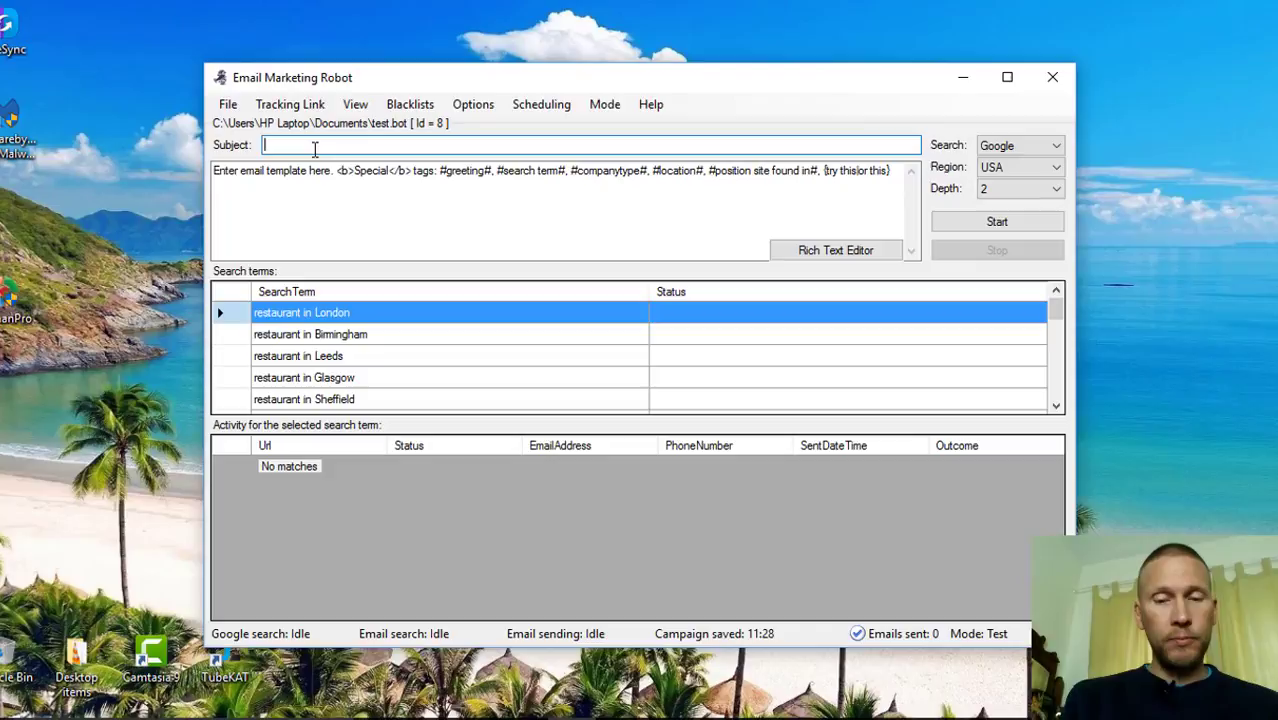
{"action": "type", "text": "Uniforms"}
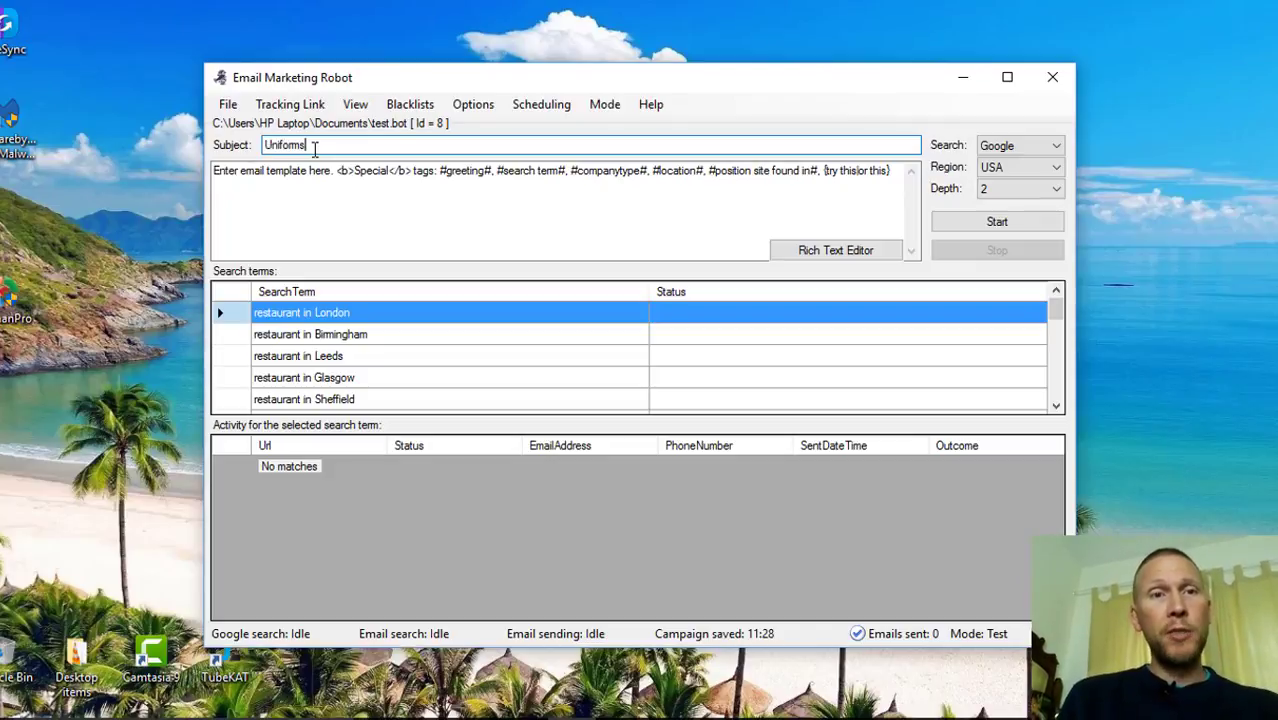
{"action": "left_click", "coordinate": [382, 197]}
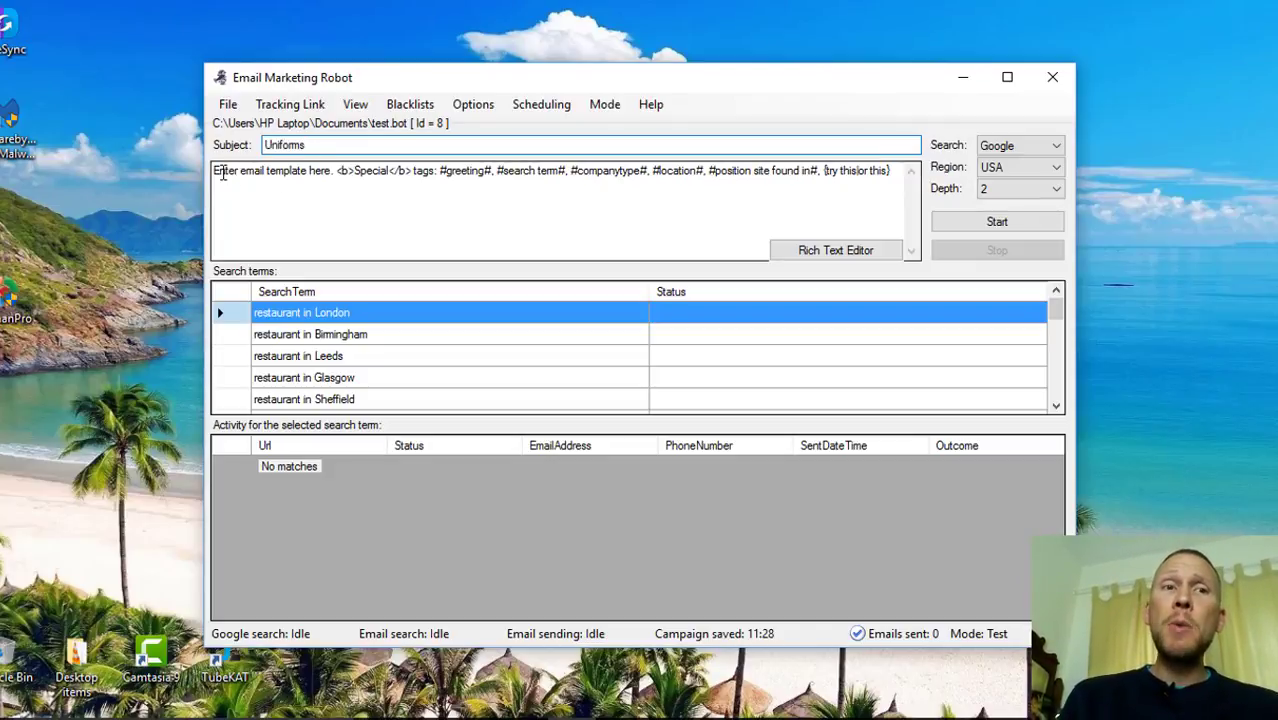
{"action": "left_click_drag", "start_coordinate": [214, 171], "coordinate": [445, 190]}
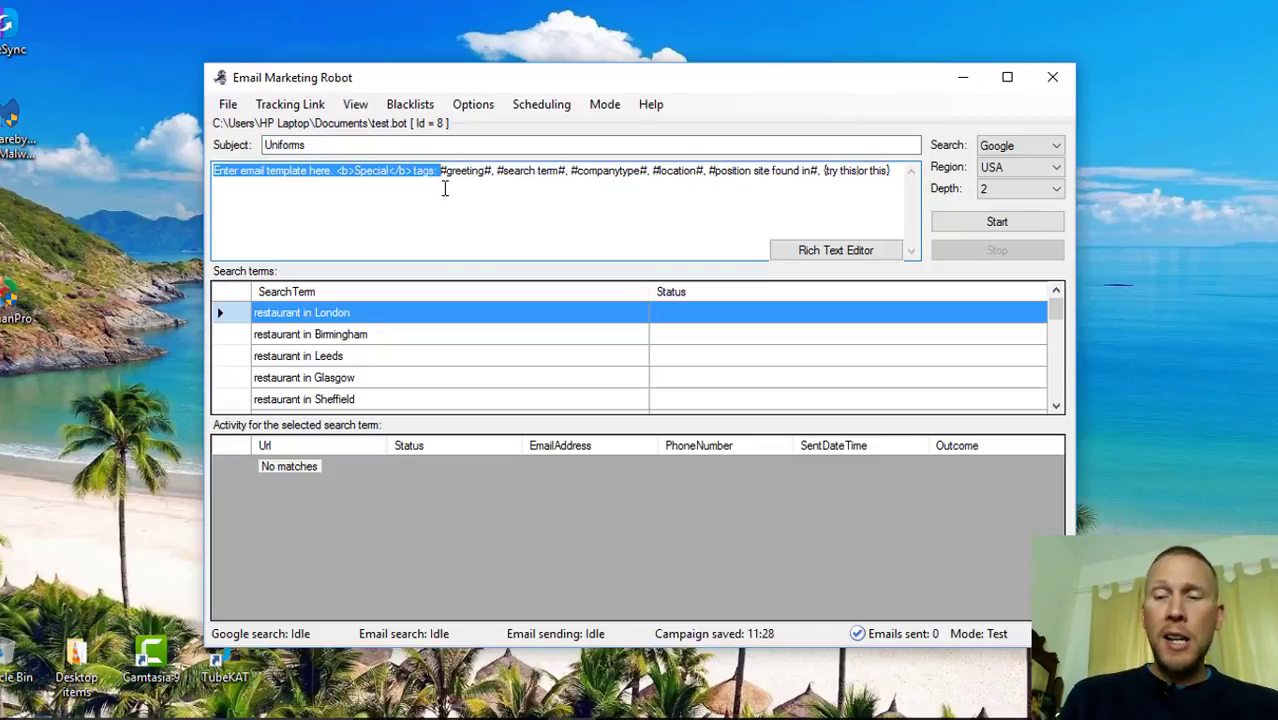
Step: Delete the sample text and leftover tags, turning the greeting into '#greeting name#,'
{"action": "key", "text": "Delete"}
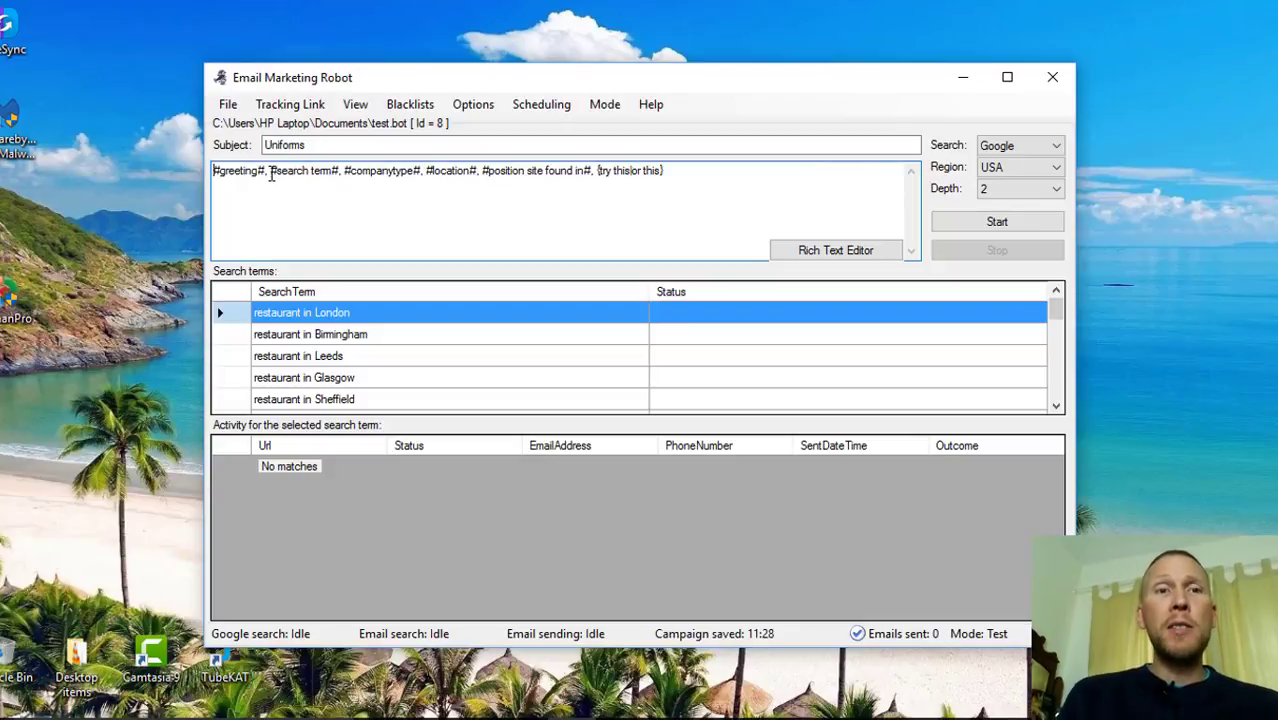
{"action": "left_click_drag", "start_coordinate": [270, 174], "coordinate": [713, 191]}
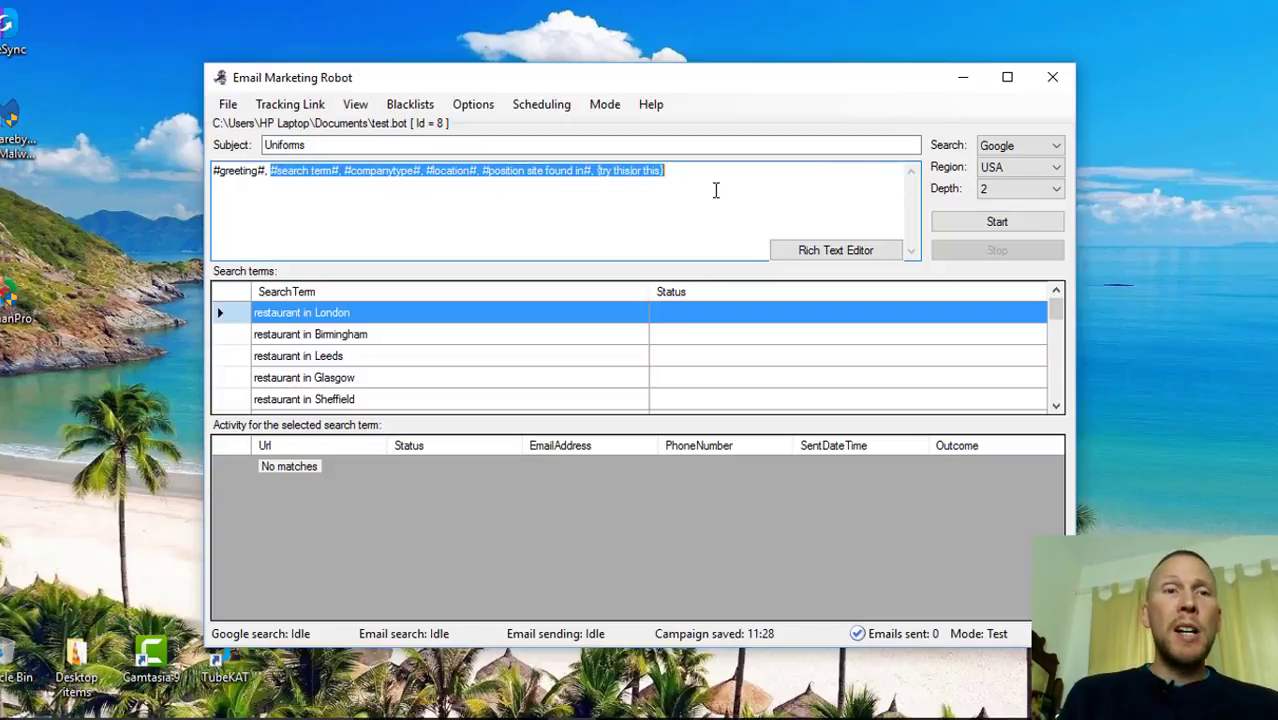
{"action": "key", "text": "Delete"}
{"action": "key", "text": "Return"}
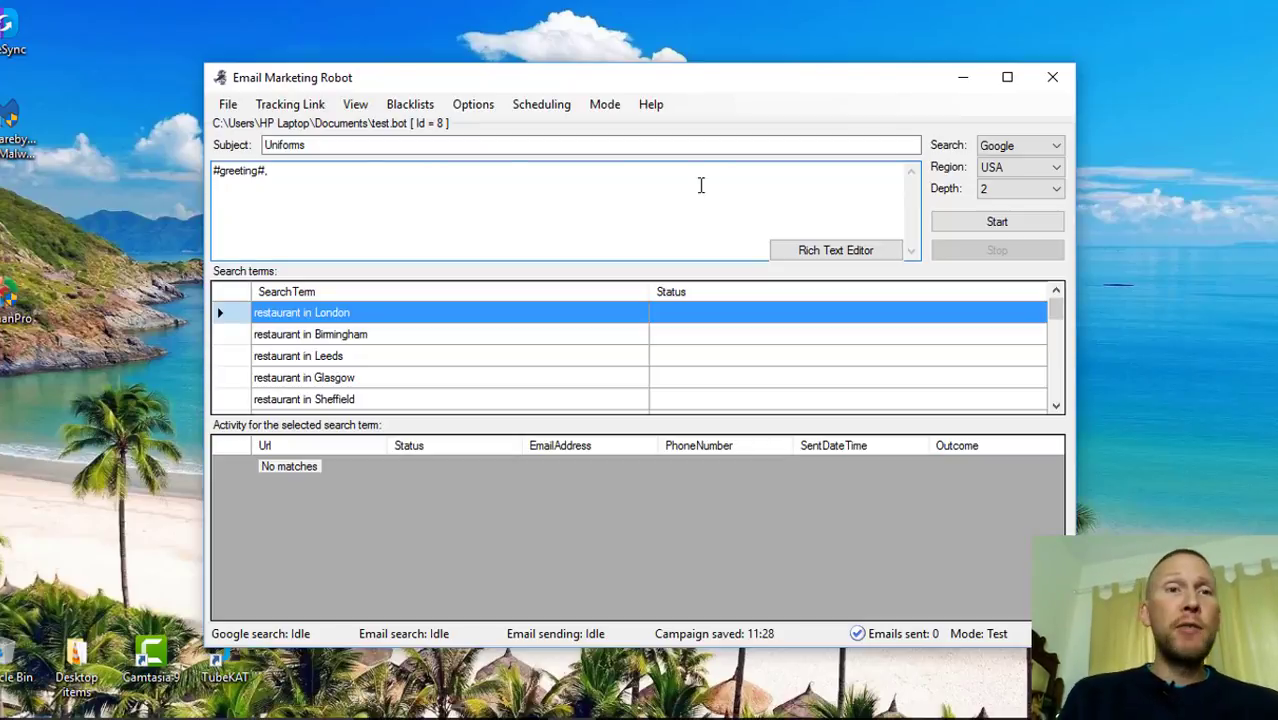
{"action": "left_click", "coordinate": [258, 171]}
{"action": "type", "text": "name"}
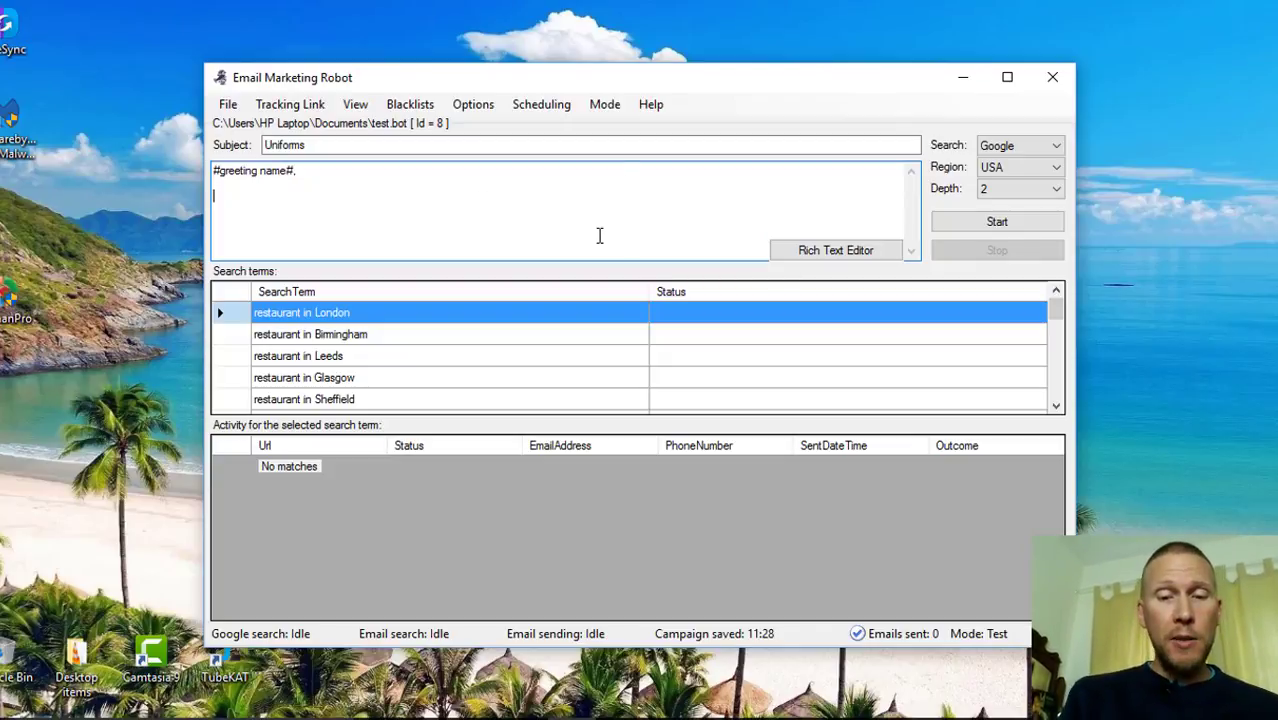
Step: Type 'Uniform special offer.', 'Website link.', 'Yours sincerely,' and the sender's name on separate lines
{"action": "type", "text": "Unifros"}
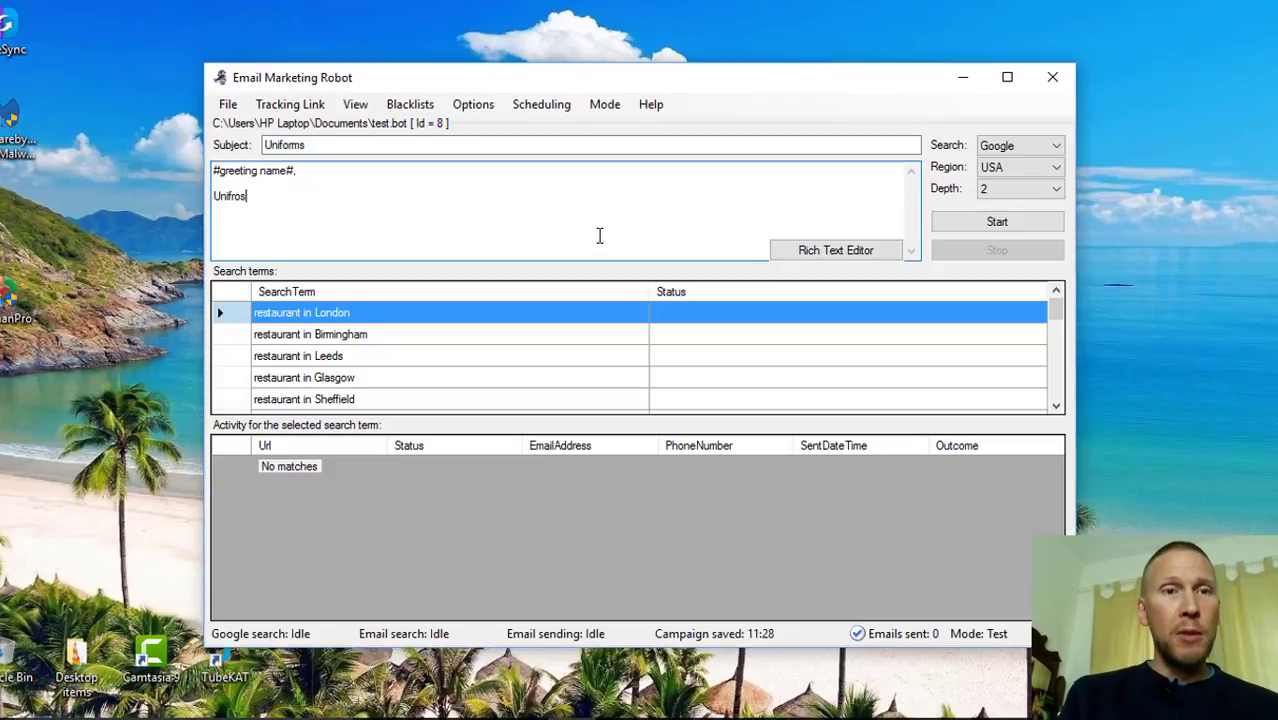
{"action": "key", "text": "BackSpace"}
{"action": "type", "text": "or"}
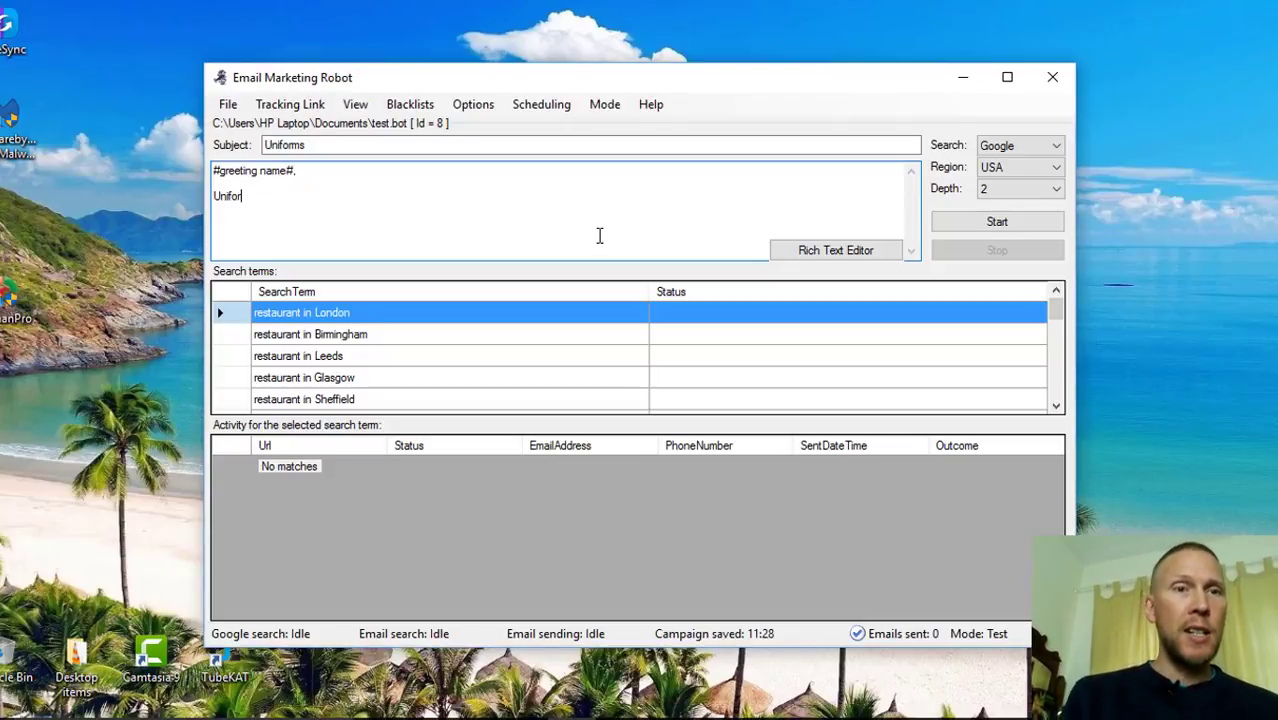
{"action": "type", "text": "m special"}
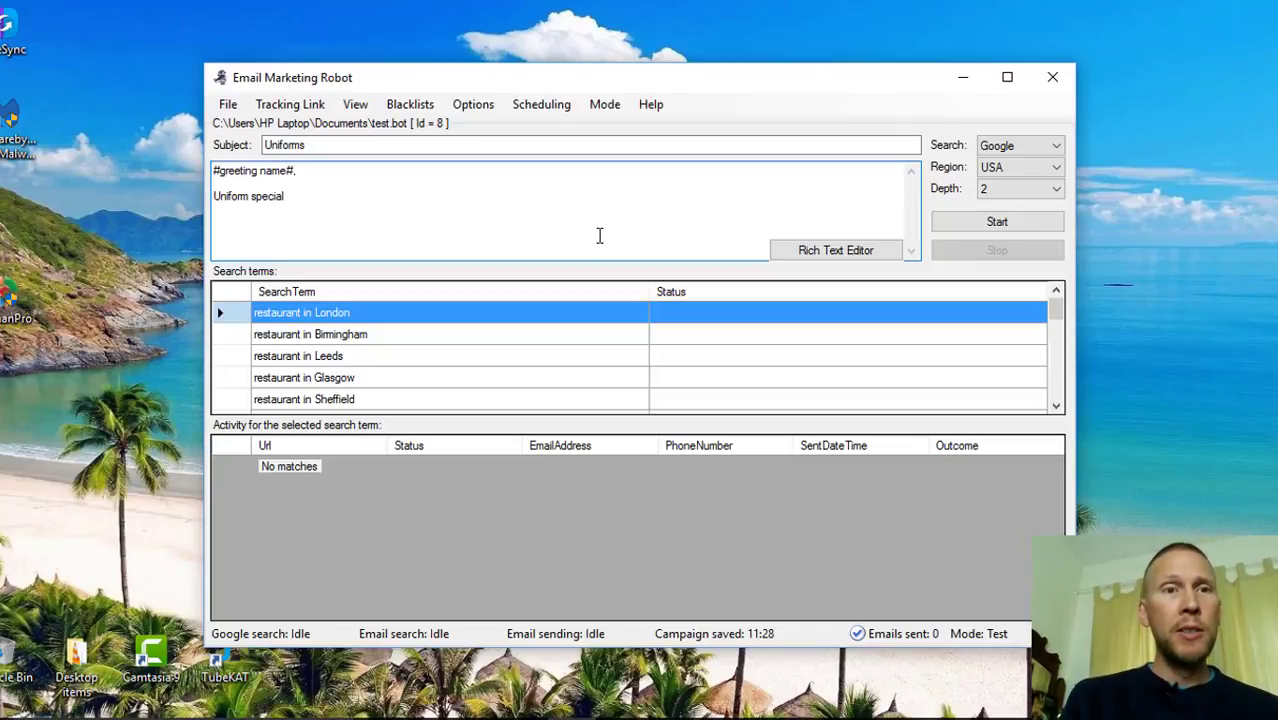
{"action": "type", "text": " offe"}
{"action": "key", "text": "BackSpace"}
{"action": "type", "text": "offer"}
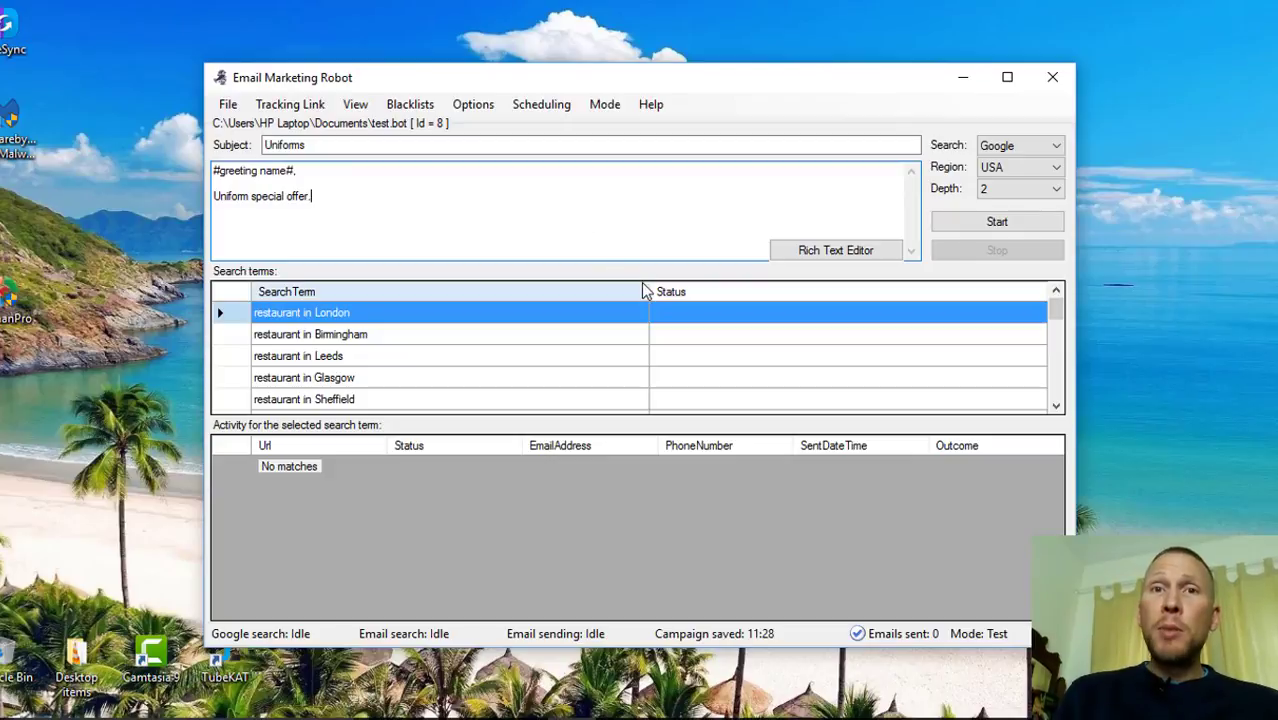
{"action": "type", "text": "."}
{"action": "key", "text": "Return"}
{"action": "key", "text": "Return"}
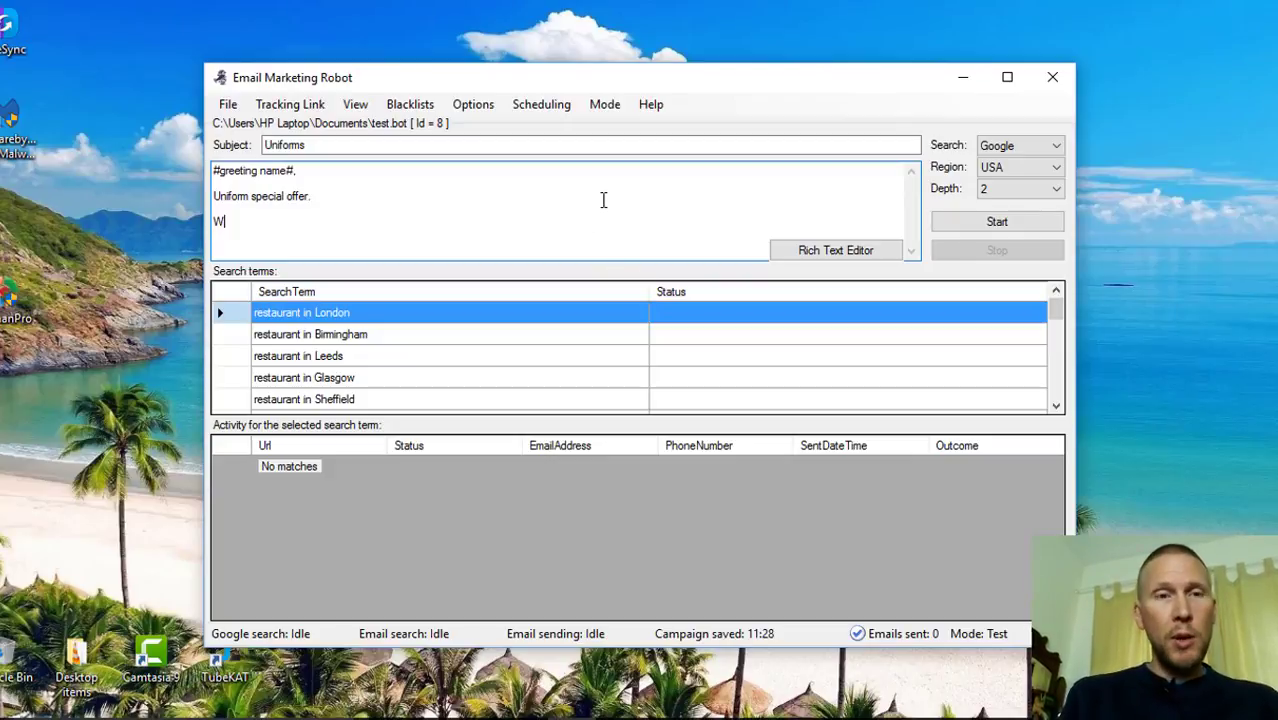
{"action": "type", "text": "ebsit"}
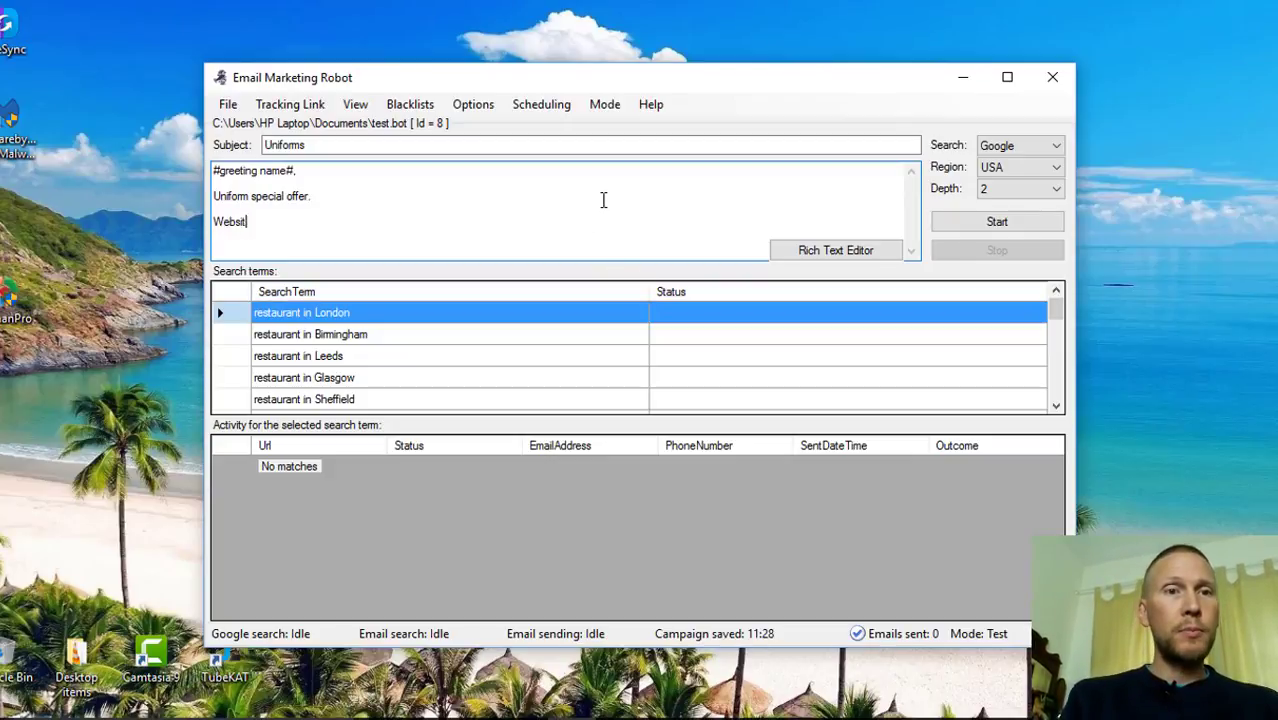
{"action": "type", "text": "e link."}
{"action": "key", "text": "Return"}
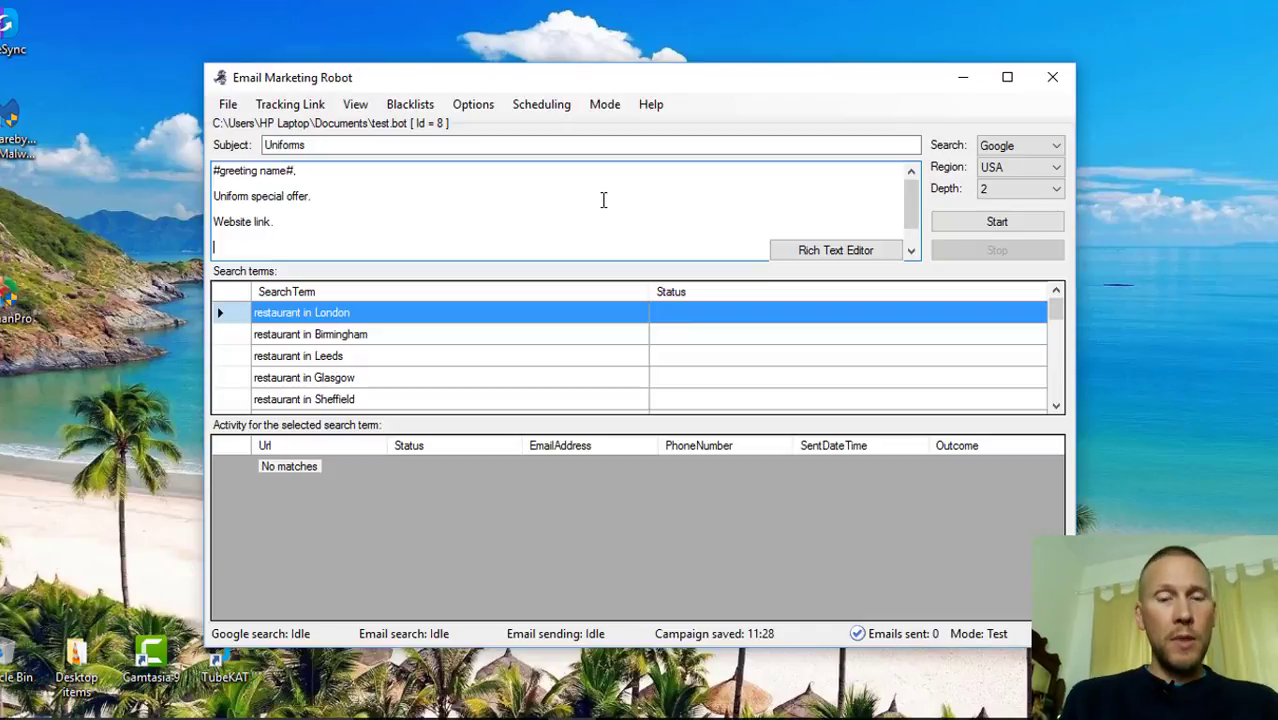
{"action": "type", "text": "Yours"}
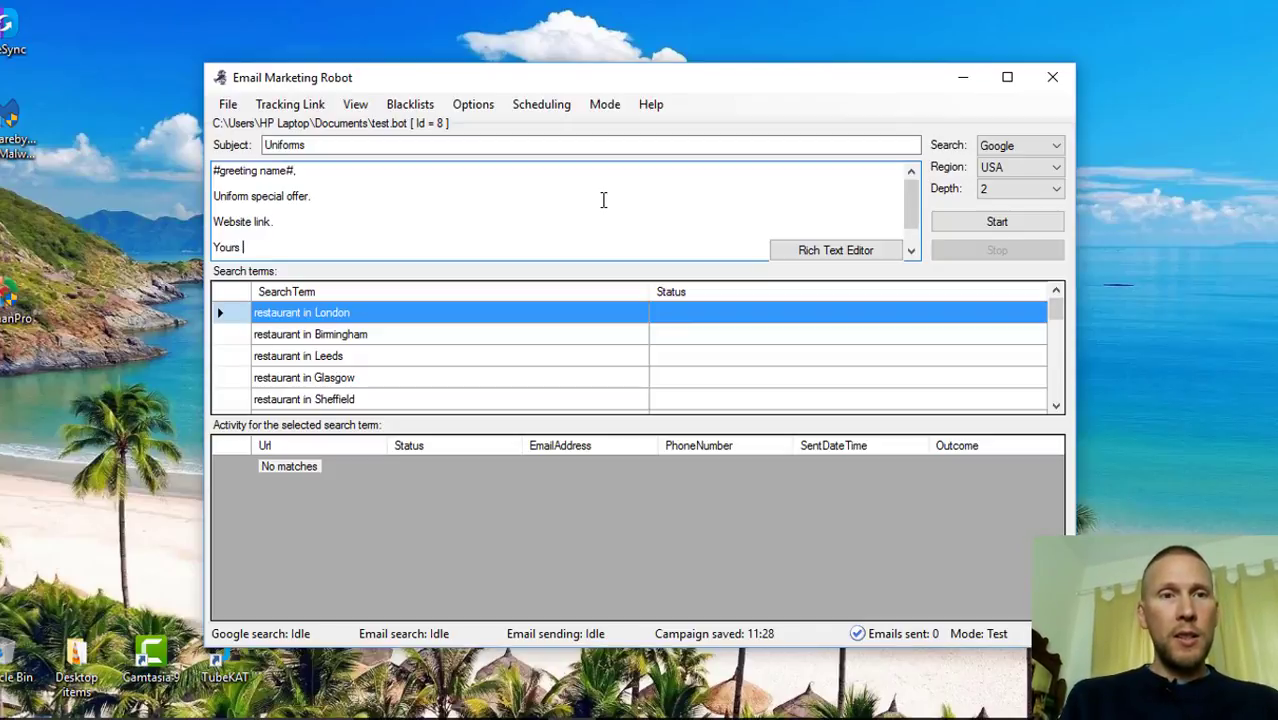
{"action": "type", "text": " sincer"}
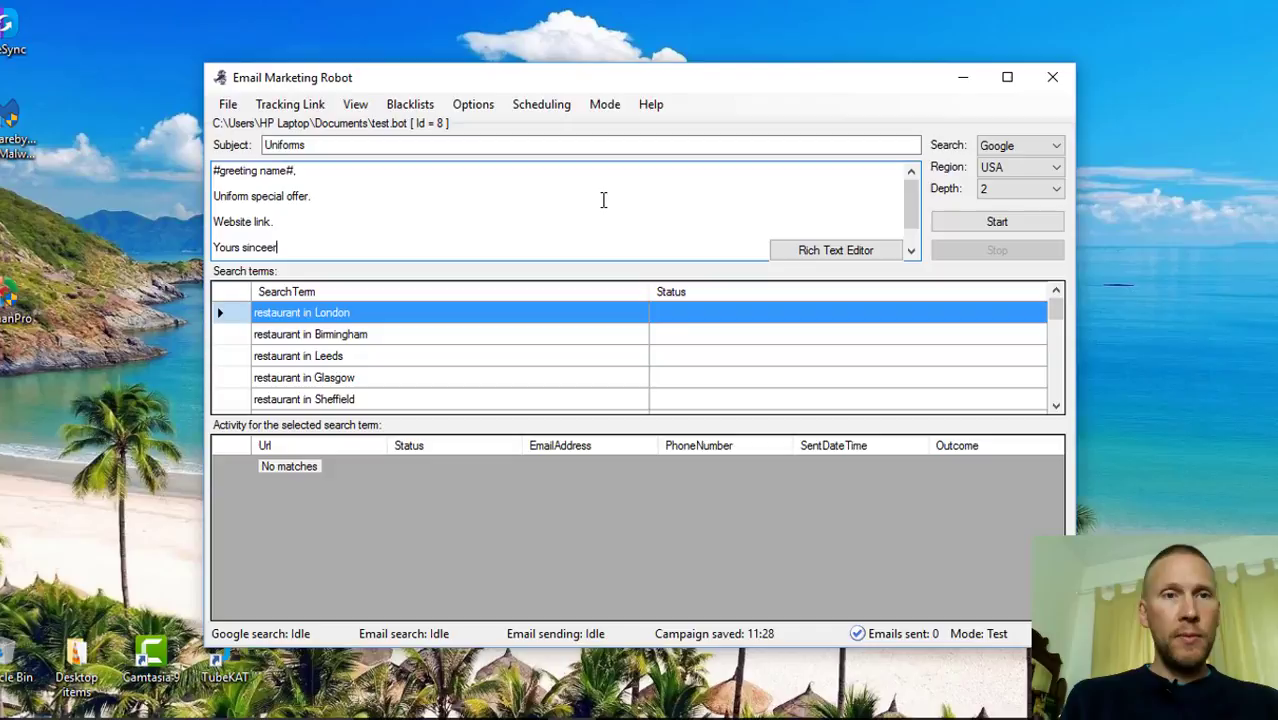
{"action": "type", "text": "ely,"}
{"action": "key", "text": "Return"}
{"action": "type", "text": "James"}
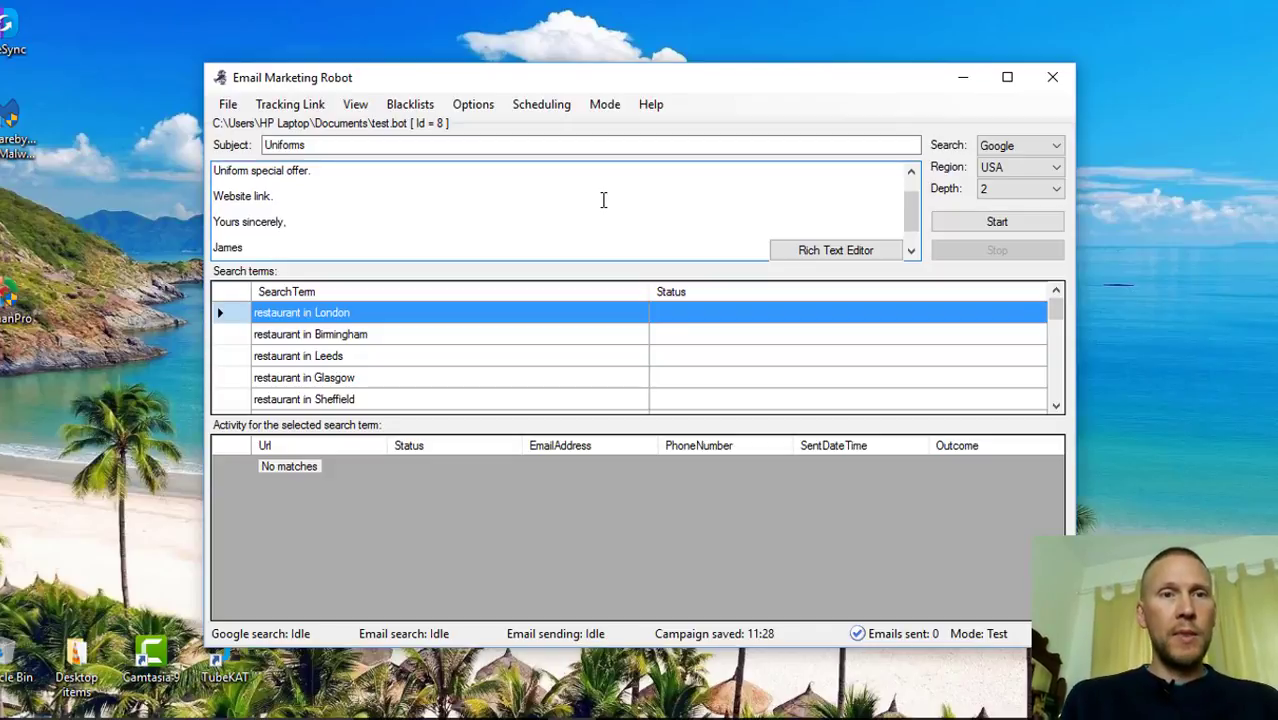
{"action": "type", "text": " Winsor"}
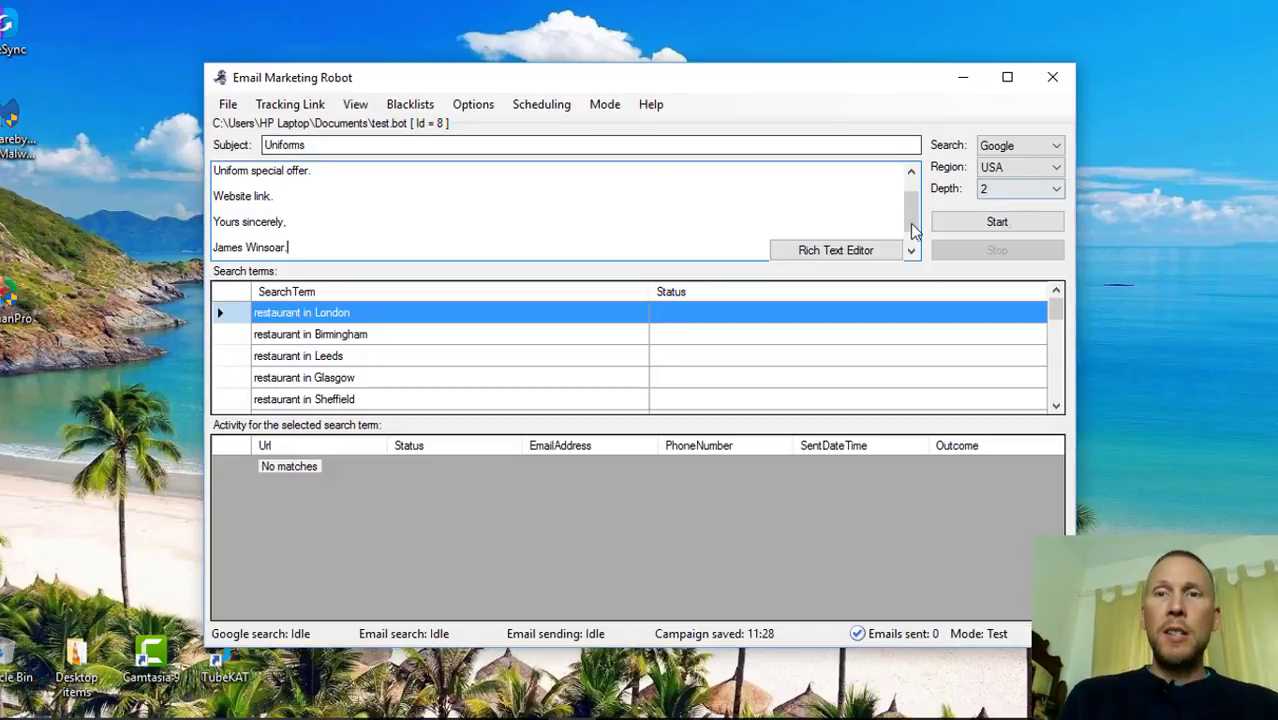
{"action": "left_click_drag", "start_coordinate": [913, 228], "coordinate": [913, 203]}
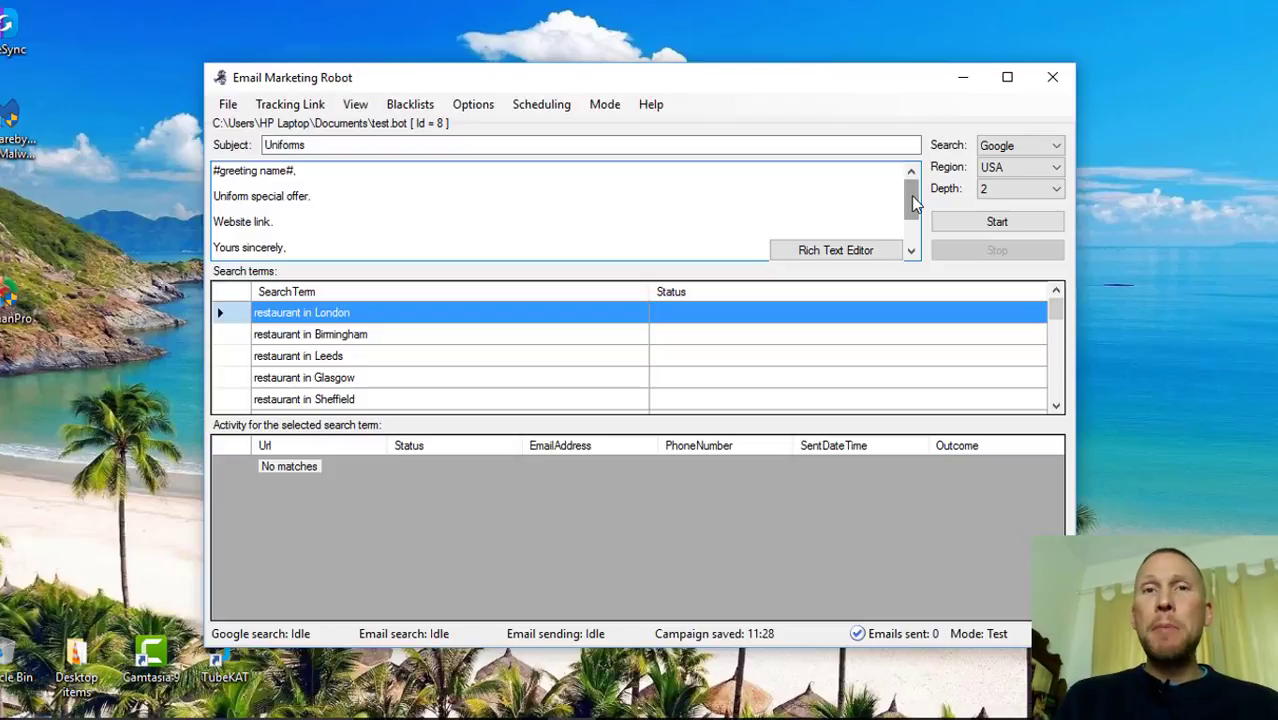
Step: Set Region to UK and Depth to 10, keep Test mode, and start the campaign
{"action": "left_click", "coordinate": [1011, 166]}
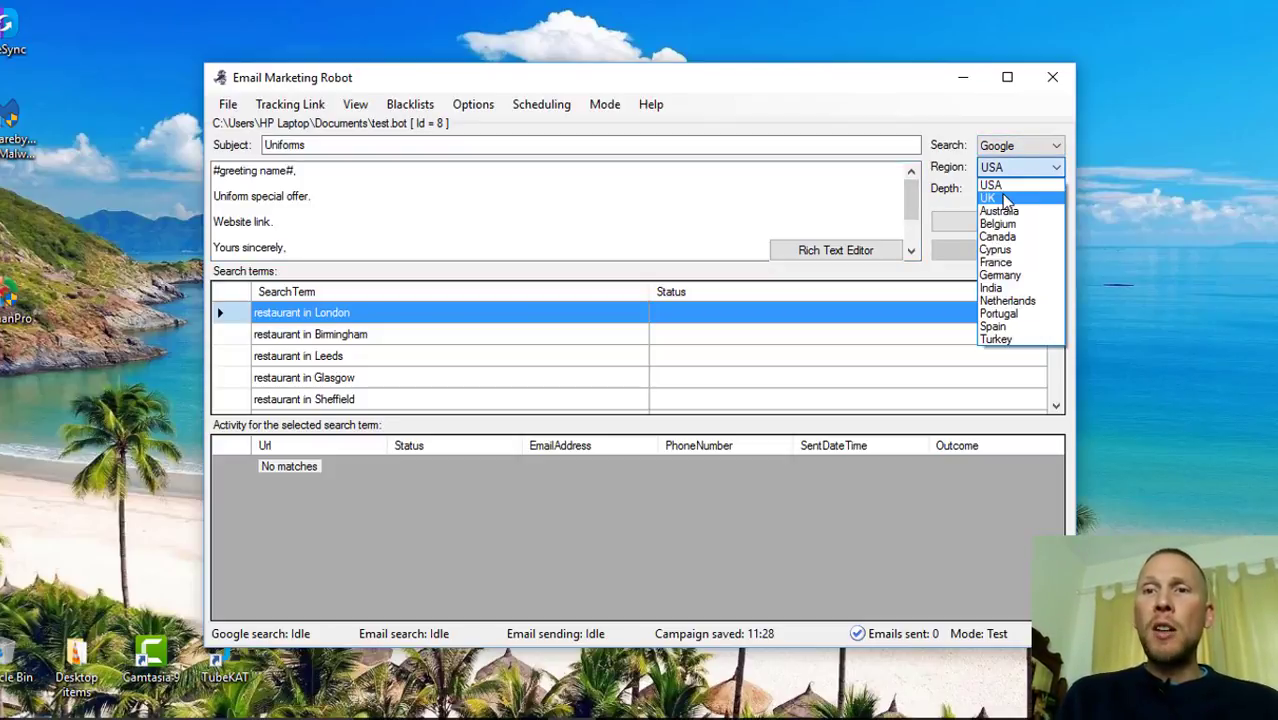
{"action": "left_click", "coordinate": [1005, 199]}
{"action": "left_click", "coordinate": [1009, 190]}
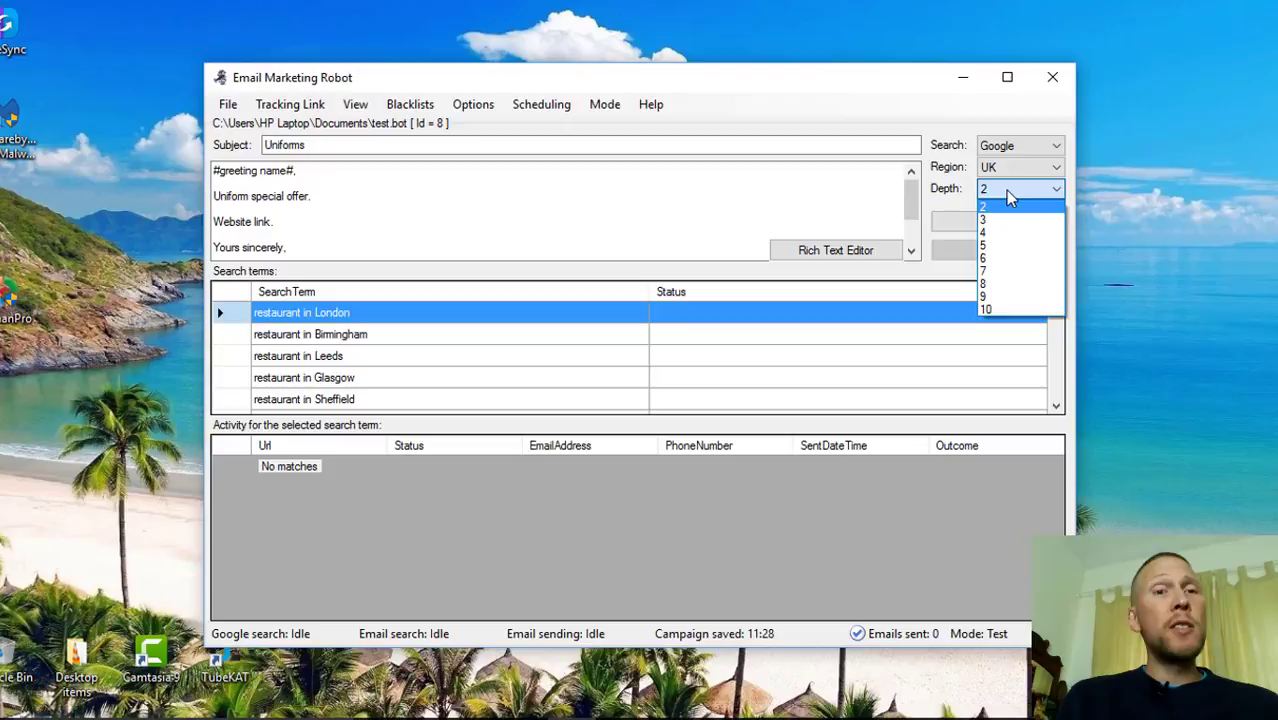
{"action": "left_click", "coordinate": [1004, 308]}
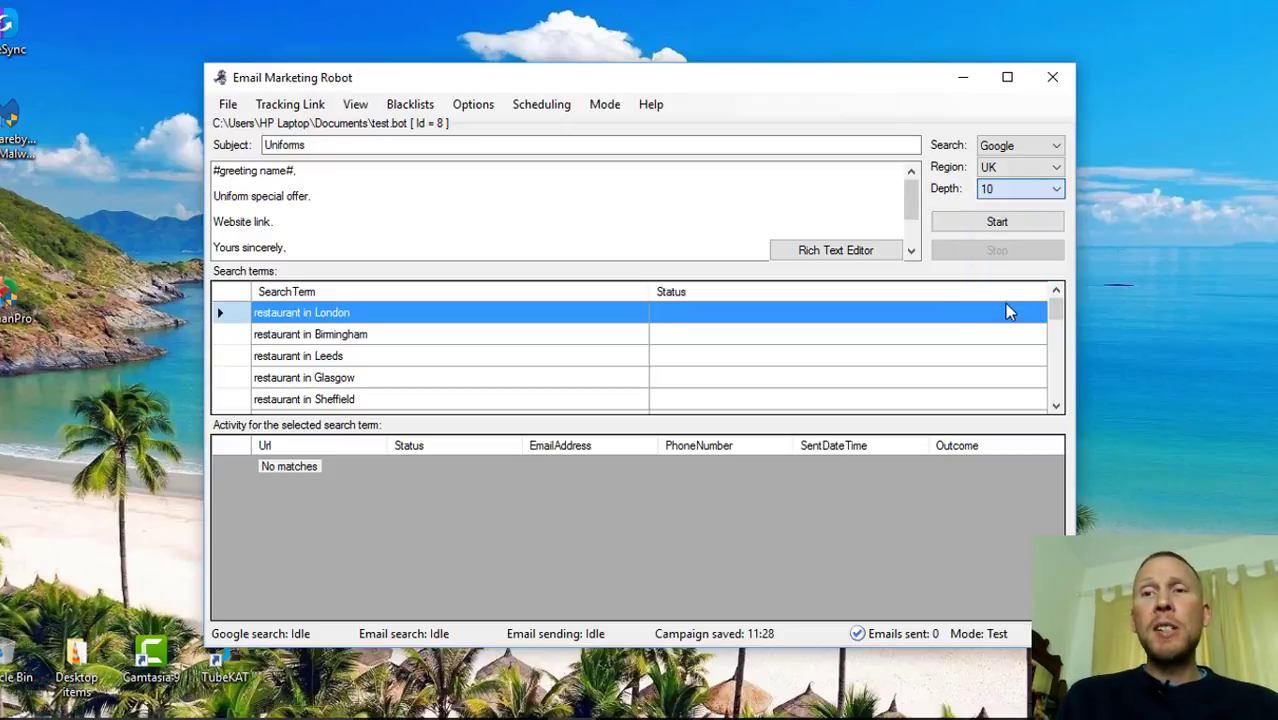
{"action": "left_click", "coordinate": [597, 107]}
{"action": "left_click", "coordinate": [688, 153]}
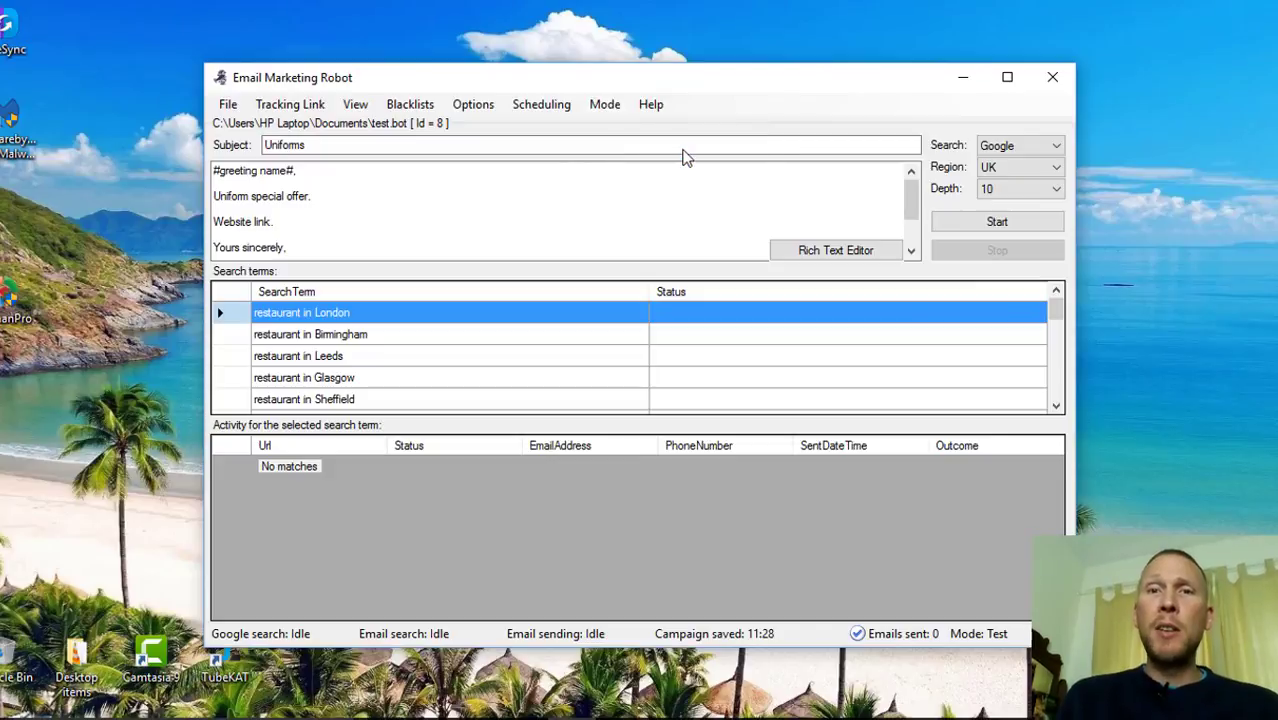
{"action": "left_click", "coordinate": [994, 225]}
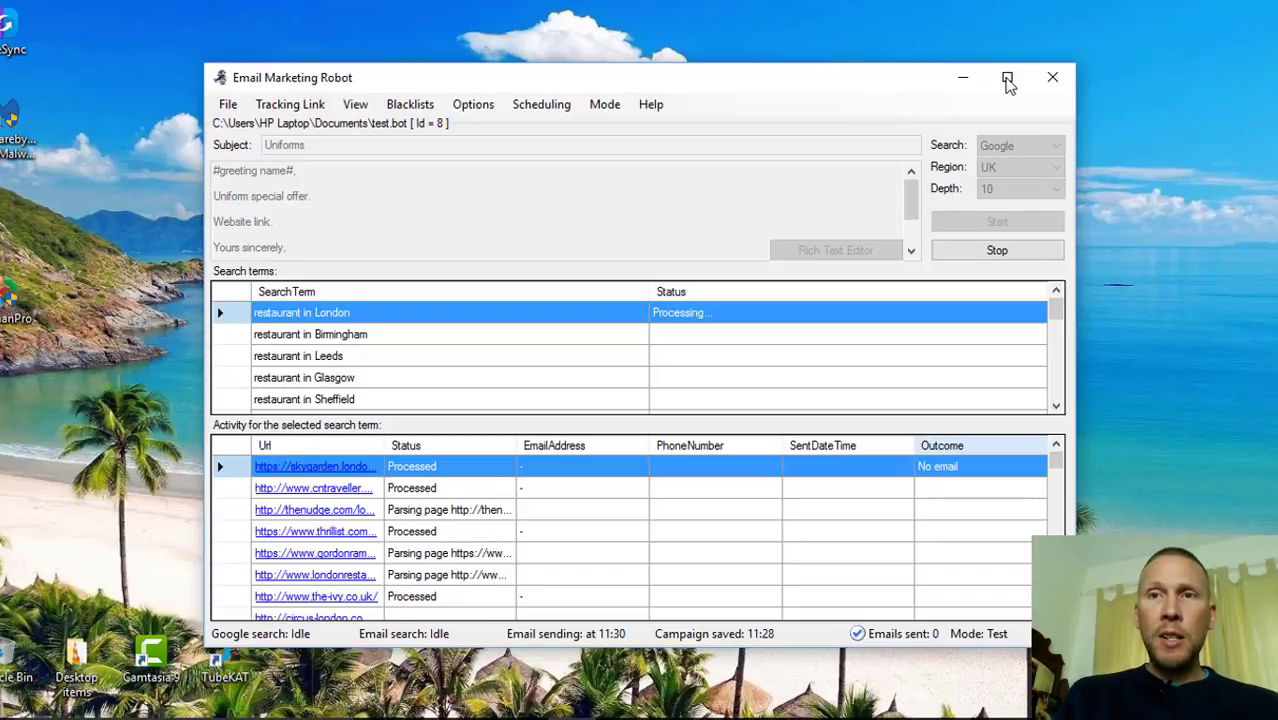
Step: Maximize the Email Marketing Robot window while the London restaurant search runs
{"action": "left_click", "coordinate": [1008, 80]}
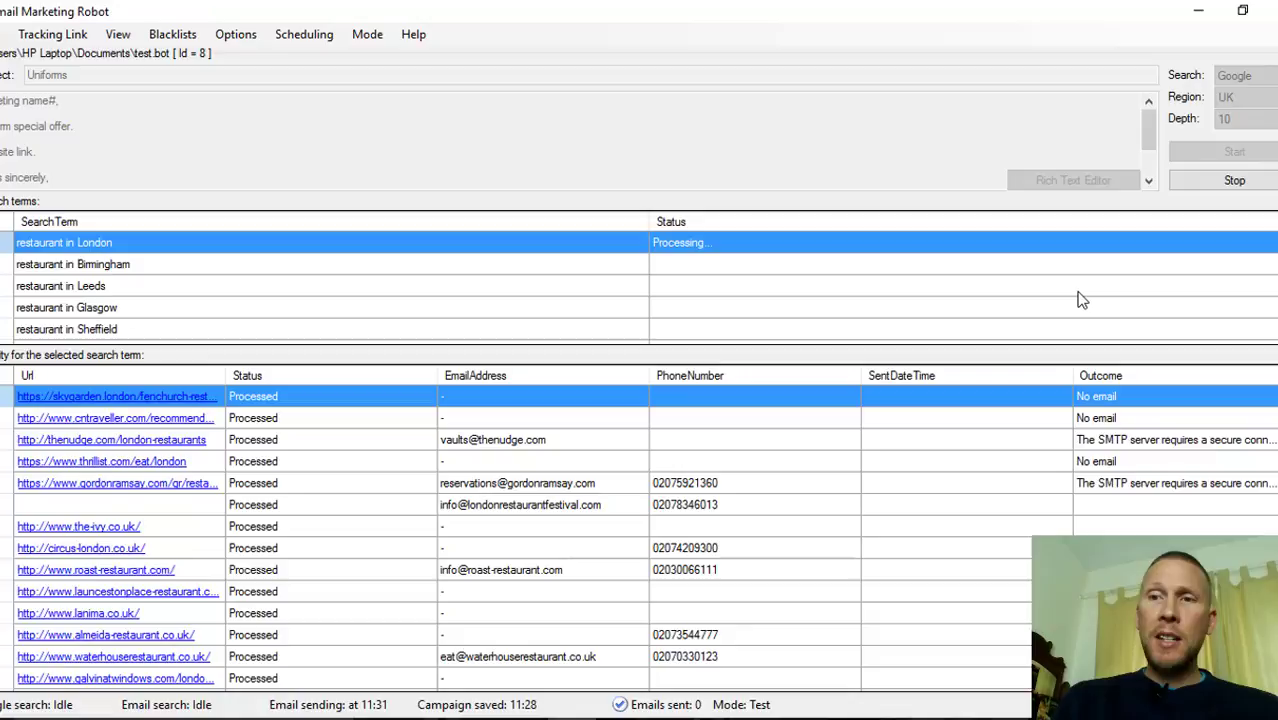
Step: Stop the campaign once London restaurant e-mails and phone numbers are collected
{"action": "left_click", "coordinate": [1197, 188]}
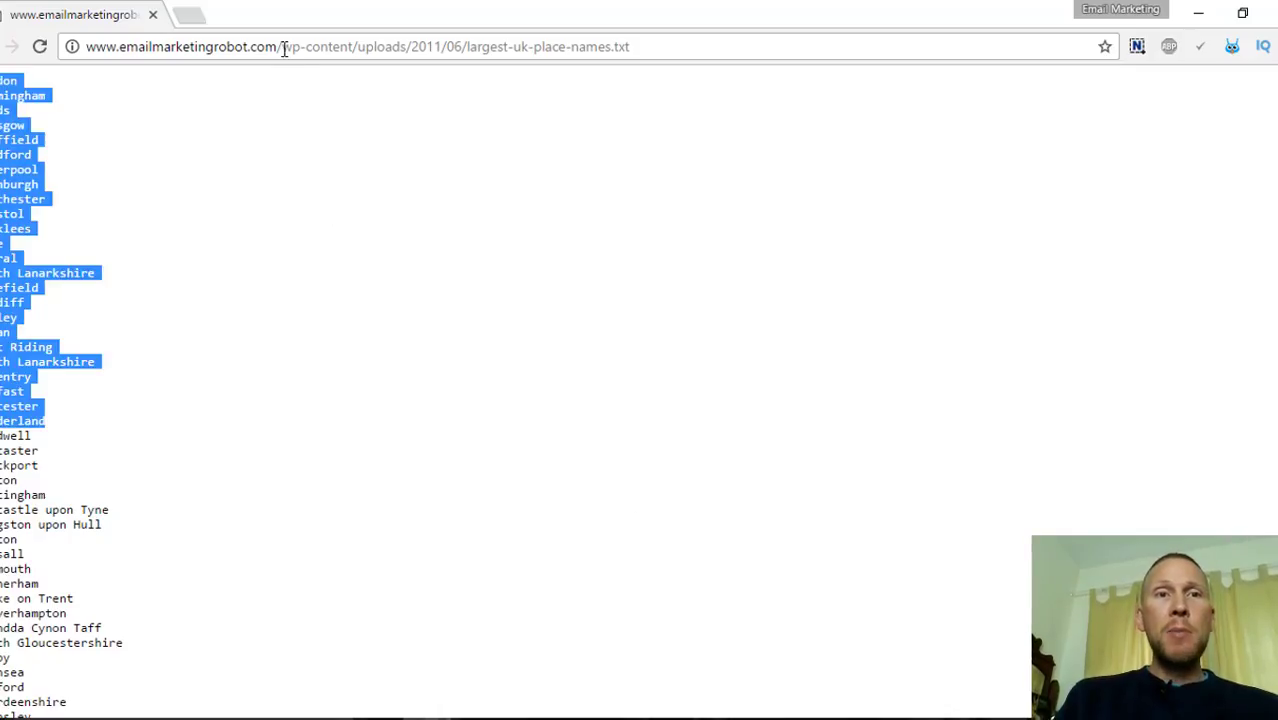
{"action": "left_click_drag", "start_coordinate": [282, 46], "coordinate": [718, 88]}
{"action": "key", "text": "BackSpace"}
{"action": "key", "text": "Return"}
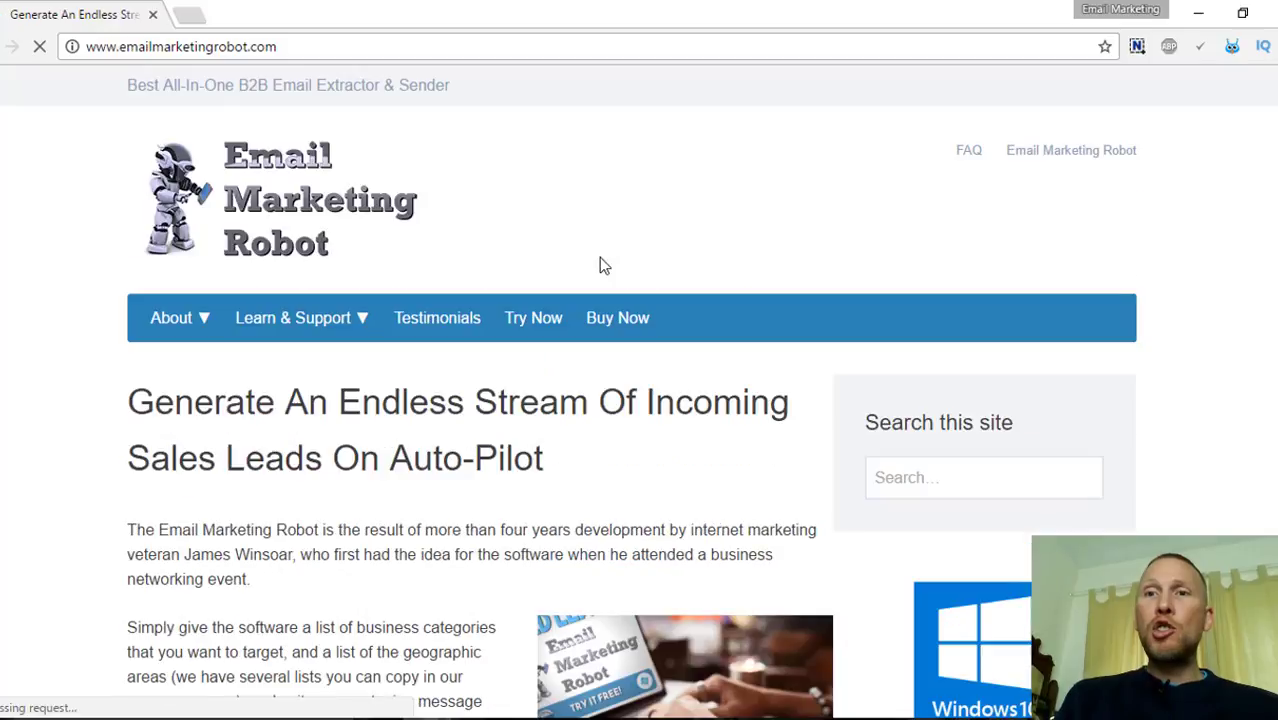
{"action": "left_click", "coordinate": [537, 320]}
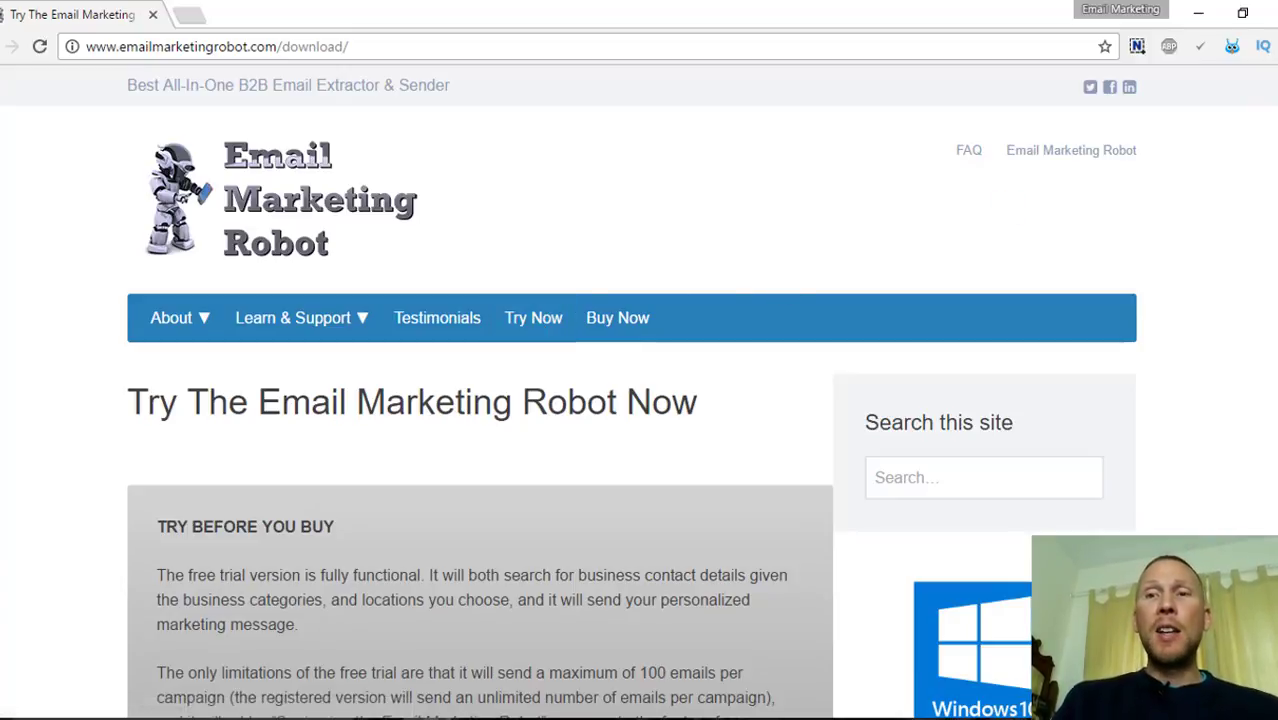
{"action": "scroll", "coordinate": [640, 400], "scroll_direction": "down", "scroll_amount": 5}
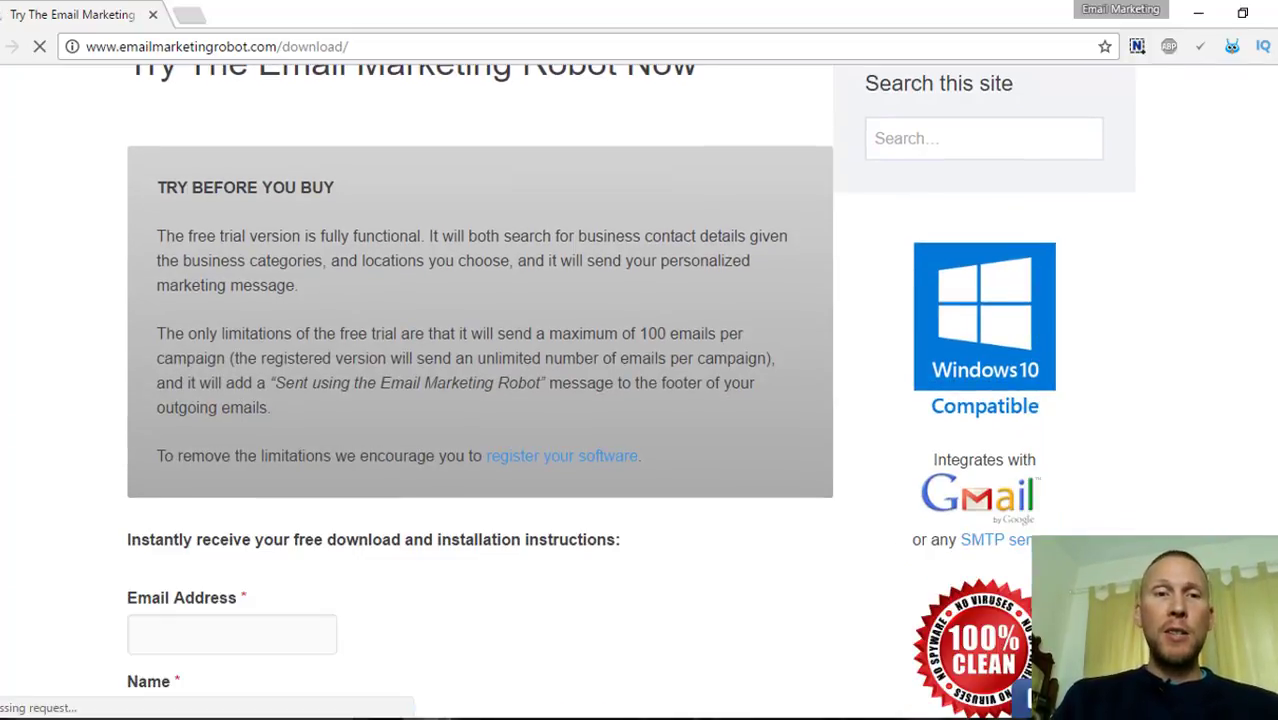